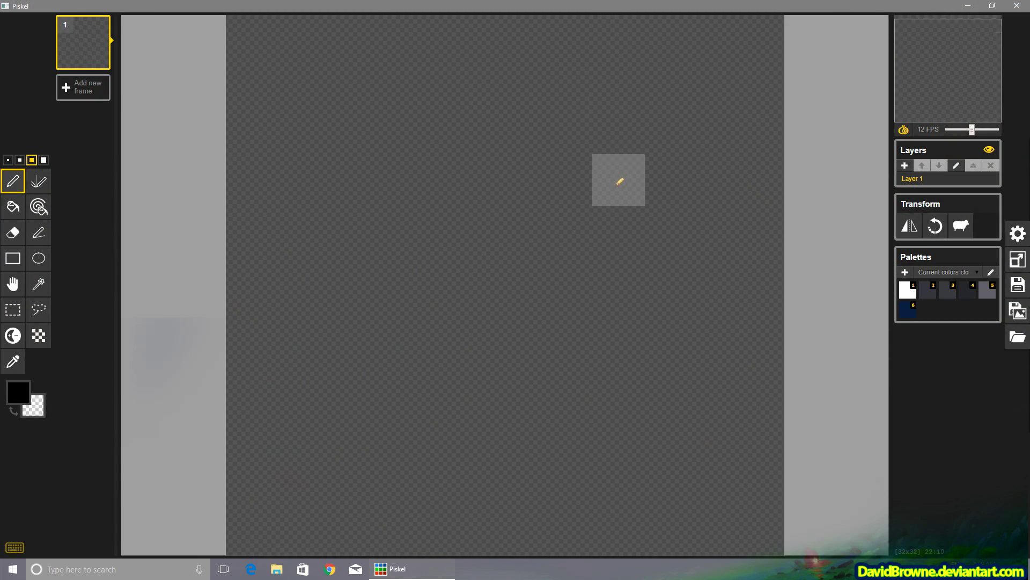
# Resize the sprite to 64×64 pixels and paint a solid orange light shaft that widens toward its base
pyautogui.click(1019, 233)
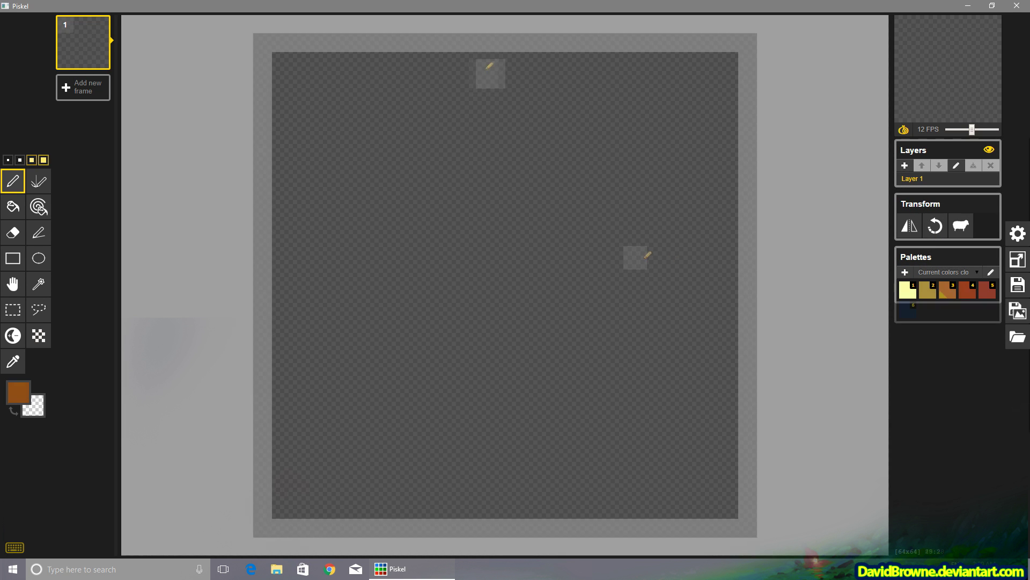
pyautogui.moveTo(490, 64)
pyautogui.mouseDown()
pyautogui.moveTo(504, 134)
pyautogui.moveTo(498, 406)
pyautogui.moveTo(476, 497)
pyautogui.moveTo(390, 489)
pyautogui.moveTo(369, 385)
pyautogui.moveTo(454, 59)
pyautogui.moveTo(560, 58)
pyautogui.moveTo(590, 102)
pyautogui.moveTo(594, 482)
pyautogui.mouseUp()
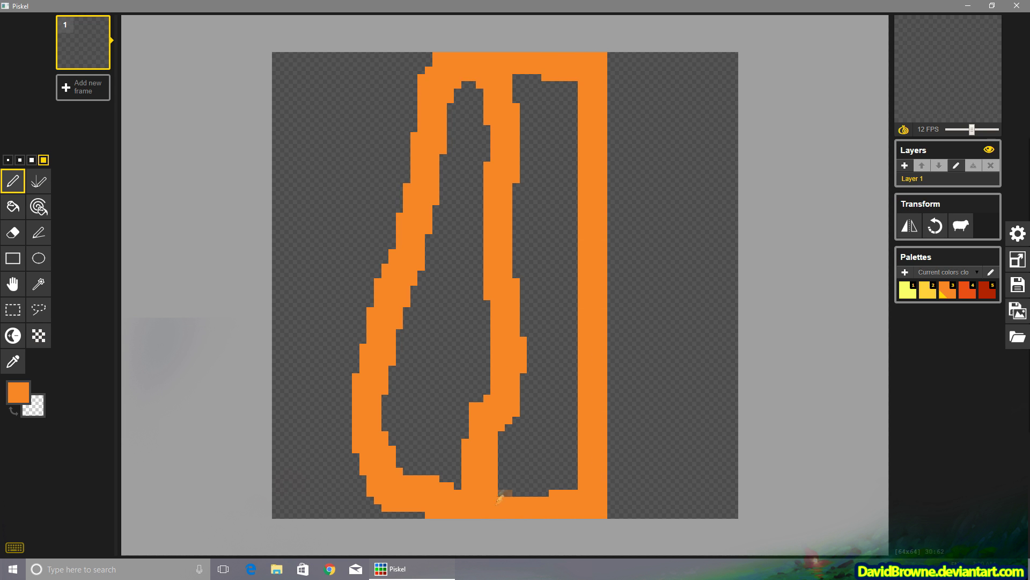
pyautogui.moveTo(497, 502)
pyautogui.mouseDown()
pyautogui.moveTo(544, 152)
pyautogui.moveTo(518, 481)
pyautogui.moveTo(388, 417)
pyautogui.mouseUp()
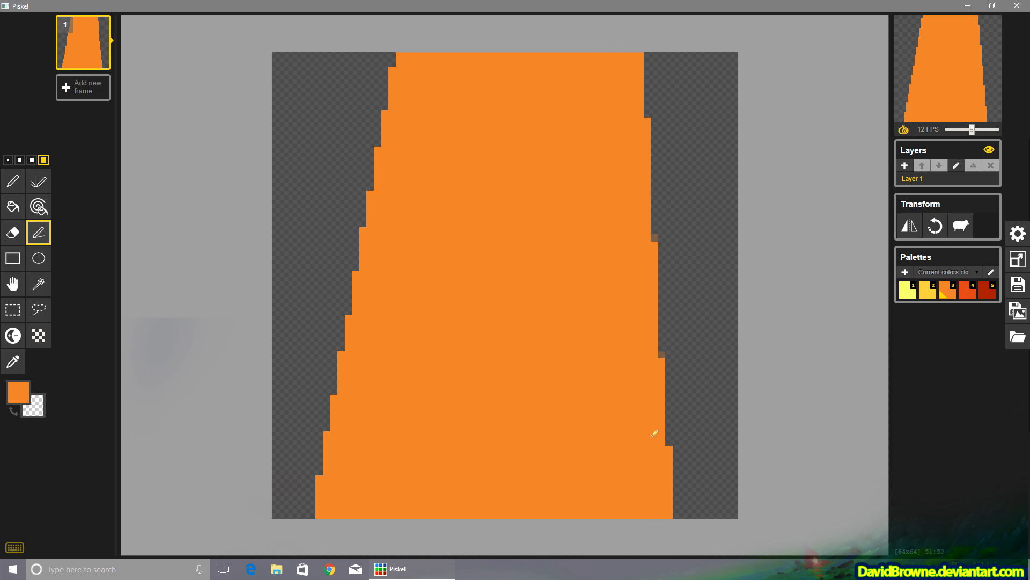
pyautogui.moveTo(655, 433)
pyautogui.mouseDown()
pyautogui.moveTo(681, 508)
pyautogui.moveTo(700, 513)
pyautogui.mouseUp()
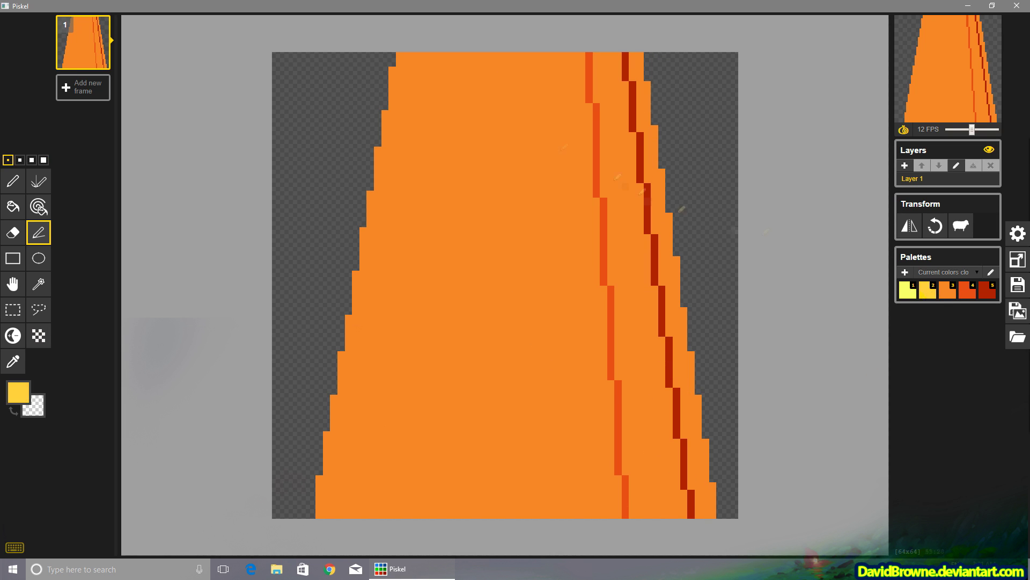
# Draw two yellow dividing lines down the shaft's left half and fill the outer bands light yellow, golden yellow, red-orange and dark red
pyautogui.moveTo(472, 53); pyautogui.dragTo(446, 519)
pyautogui.moveTo(429, 54); pyautogui.dragTo(363, 518)
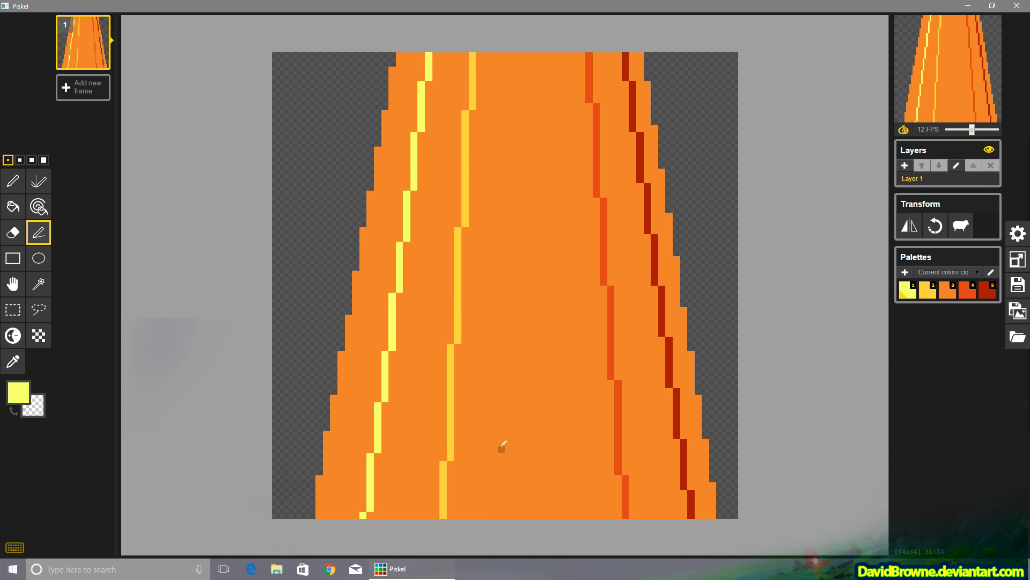
pyautogui.click(13, 206)
pyautogui.click(380, 251)
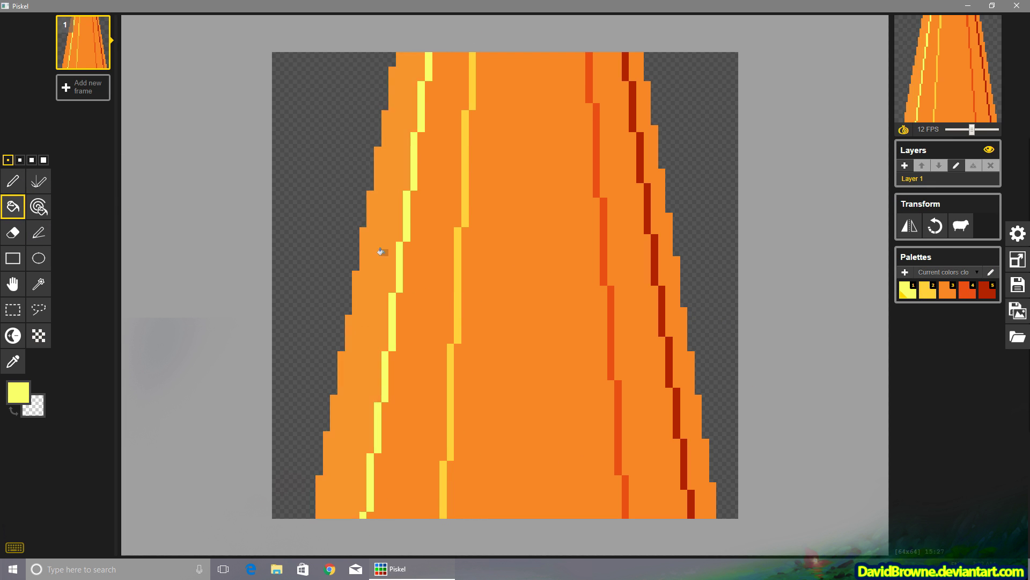
pyautogui.press('2')
pyautogui.click(426, 290)
pyautogui.press('4')
pyautogui.click(617, 295)
pyautogui.press('5')
pyautogui.click(681, 311)
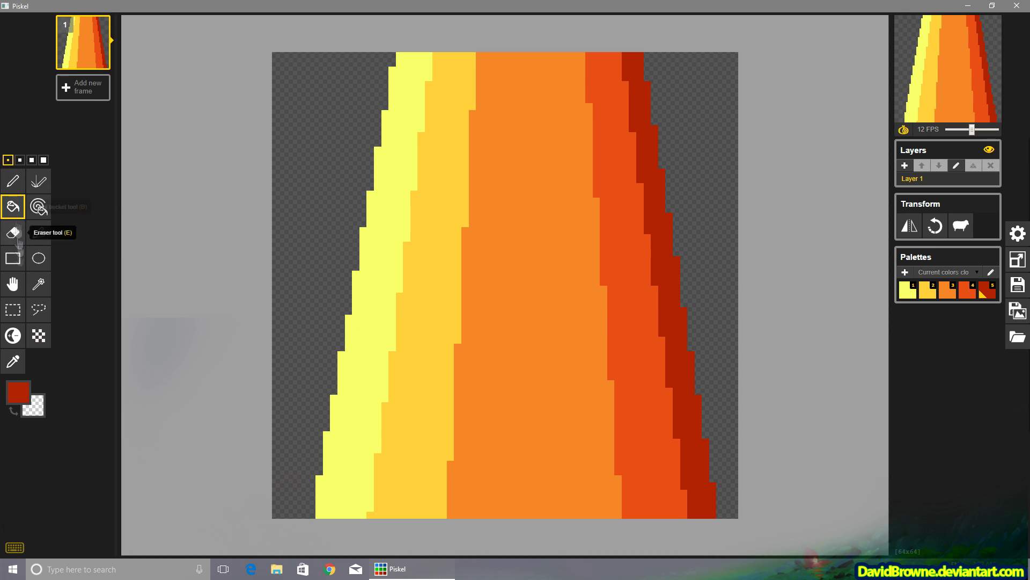
# Add a golden-yellow band down the middle of the shaft's orange area
pyautogui.click(38, 186)
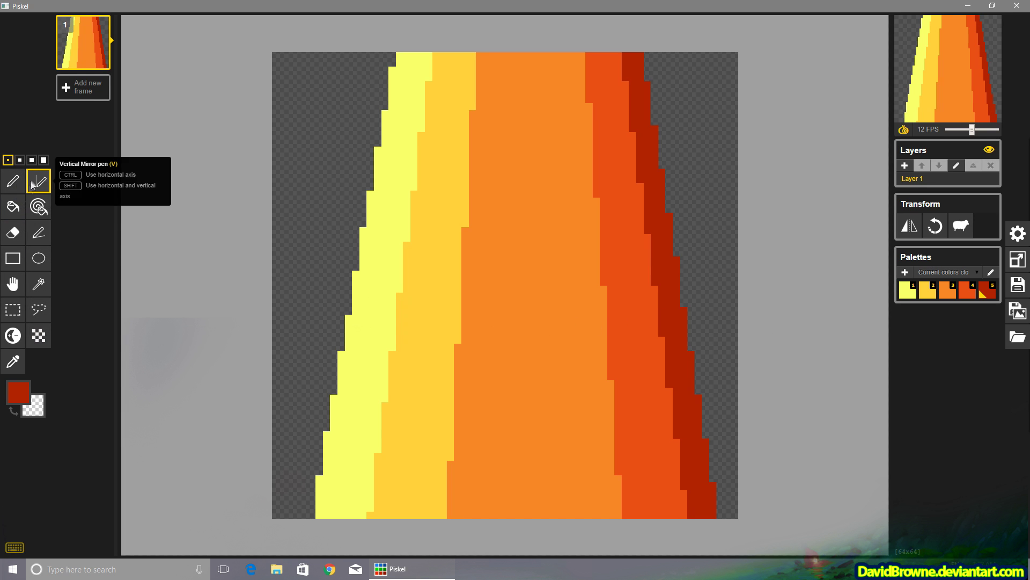
pyautogui.click(38, 232)
pyautogui.click(929, 289)
pyautogui.moveTo(545, 53); pyautogui.dragTo(569, 505)
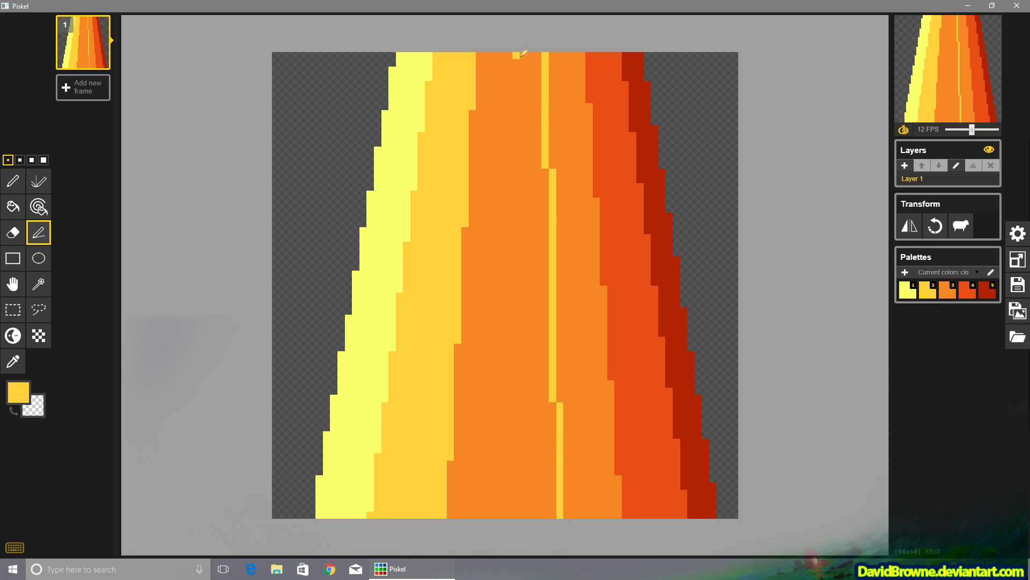
pyautogui.moveTo(516, 53); pyautogui.dragTo(517, 512)
pyautogui.click(13, 206)
pyautogui.click(553, 418)
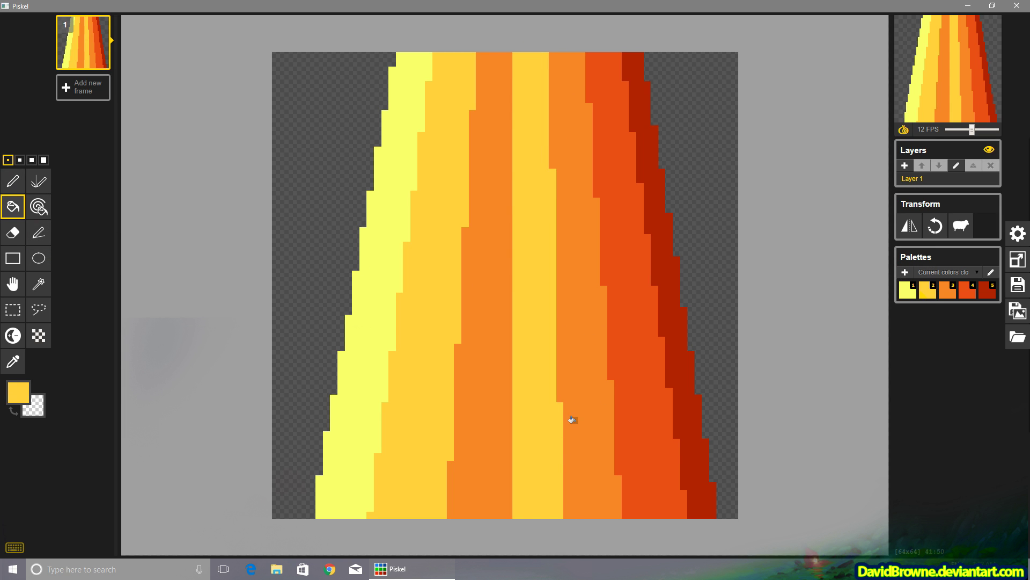
# Duplicate the finished frame twice to make three frames and select frame 2
pyautogui.click(93, 97)
pyautogui.click(101, 83)
pyautogui.click(101, 60)
pyautogui.click(100, 118)
pyautogui.click(83, 99)
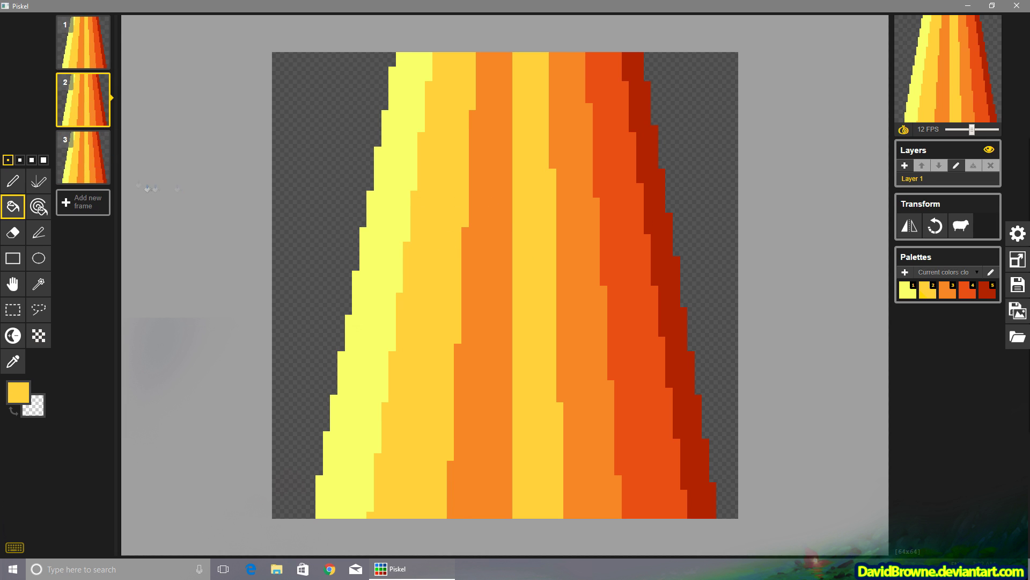
# Shift frame 2's band edges slightly left with straight strokes at the second-smallest pen size, using each band's color
pyautogui.click(37, 228)
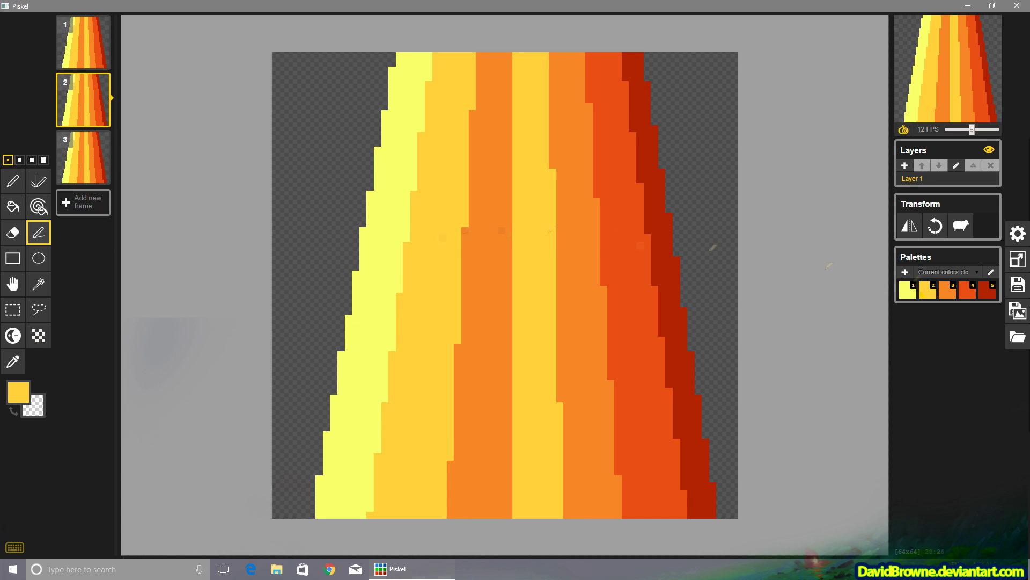
pyautogui.click(20, 160)
pyautogui.moveTo(620, 54); pyautogui.dragTo(678, 509)
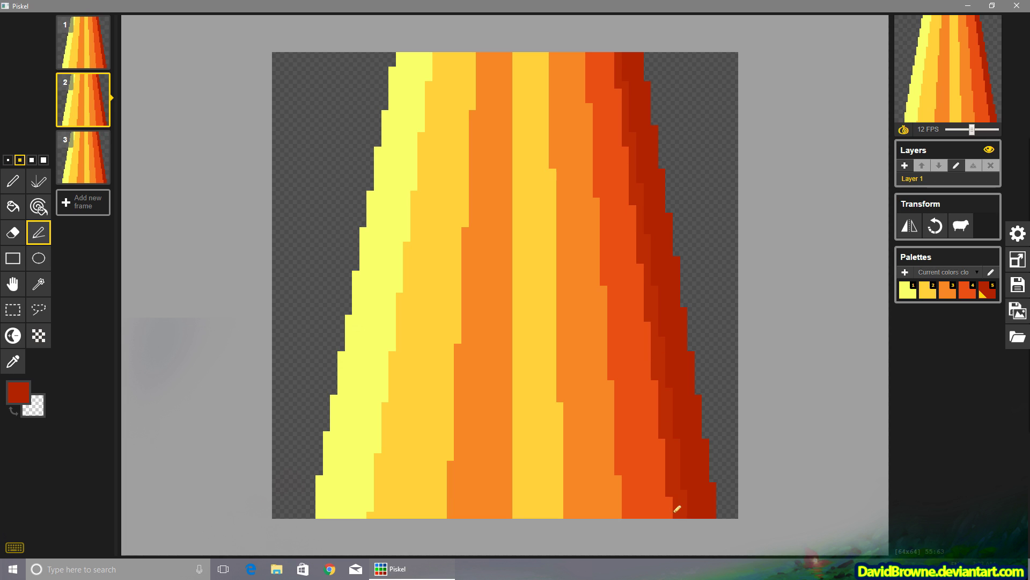
pyautogui.moveTo(621, 53); pyautogui.dragTo(677, 505)
pyautogui.moveTo(584, 53); pyautogui.dragTo(615, 516)
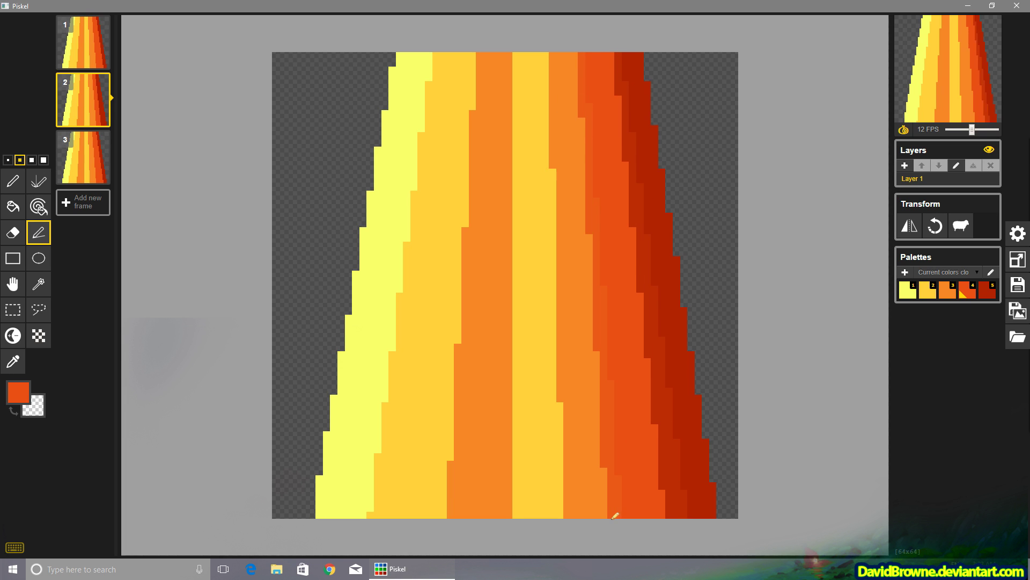
pyautogui.press('3')
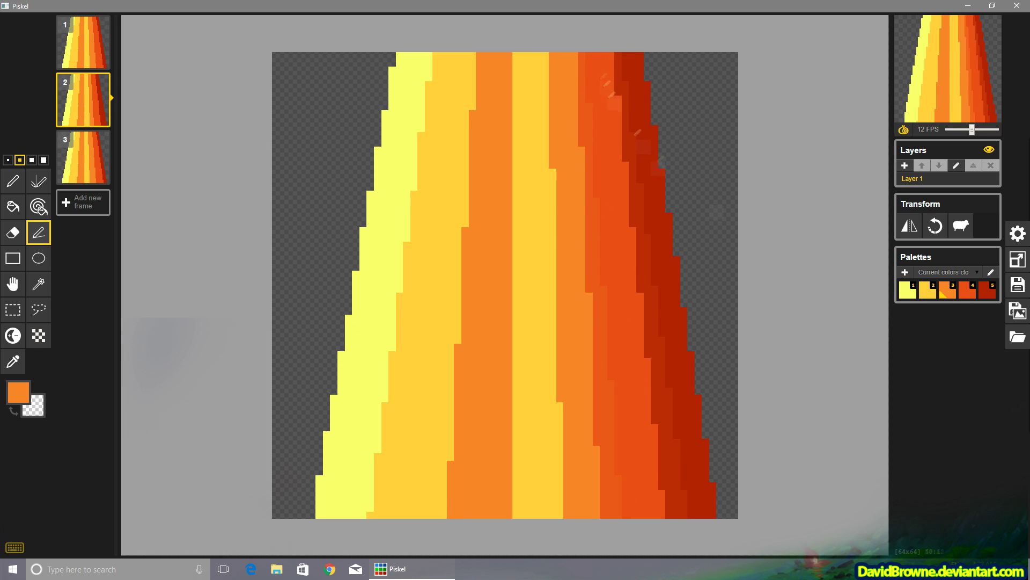
pyautogui.moveTo(544, 56); pyautogui.dragTo(559, 514)
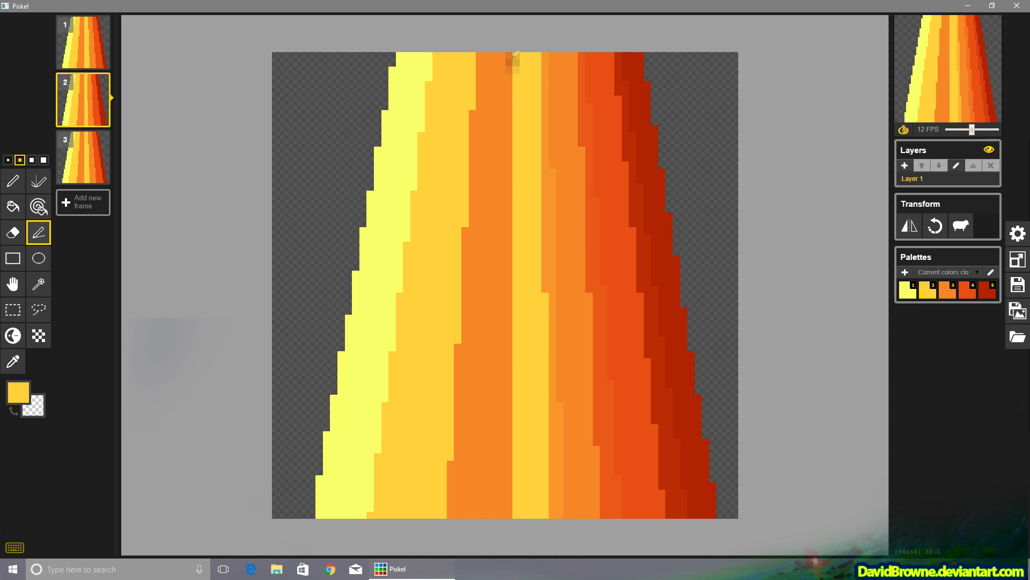
pyautogui.moveTo(515, 54)
pyautogui.mouseDown()
pyautogui.moveTo(500, 522)
pyautogui.moveTo(510, 524)
pyautogui.mouseUp()
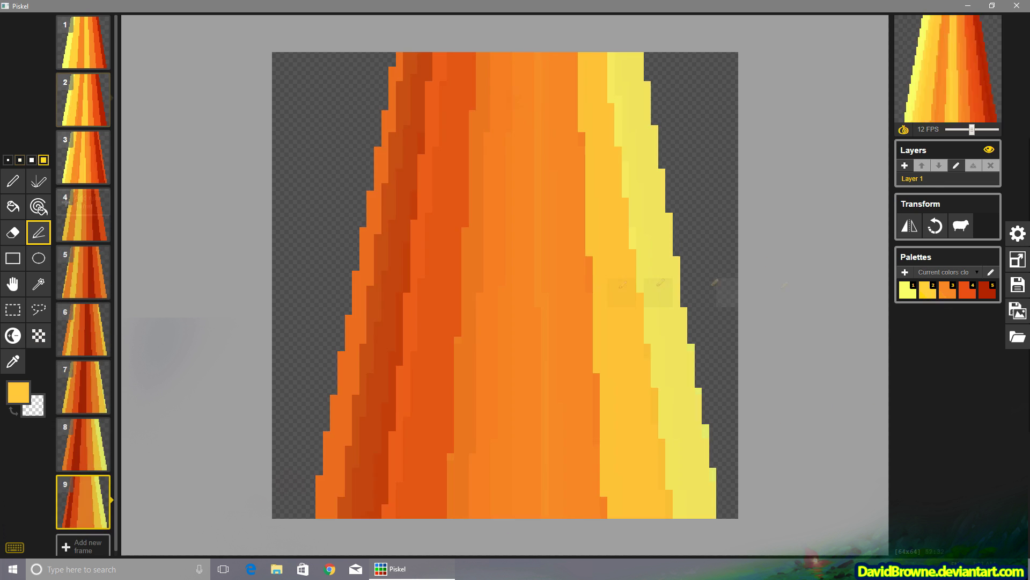
# Recolor frame 9 with a golden-yellow band right of center and light yellow across the shaft's right side
pyautogui.click(13, 207)
pyautogui.click(564, 283)
pyautogui.press('1')
pyautogui.click(13, 180)
pyautogui.moveTo(582, 61); pyautogui.dragTo(624, 510)
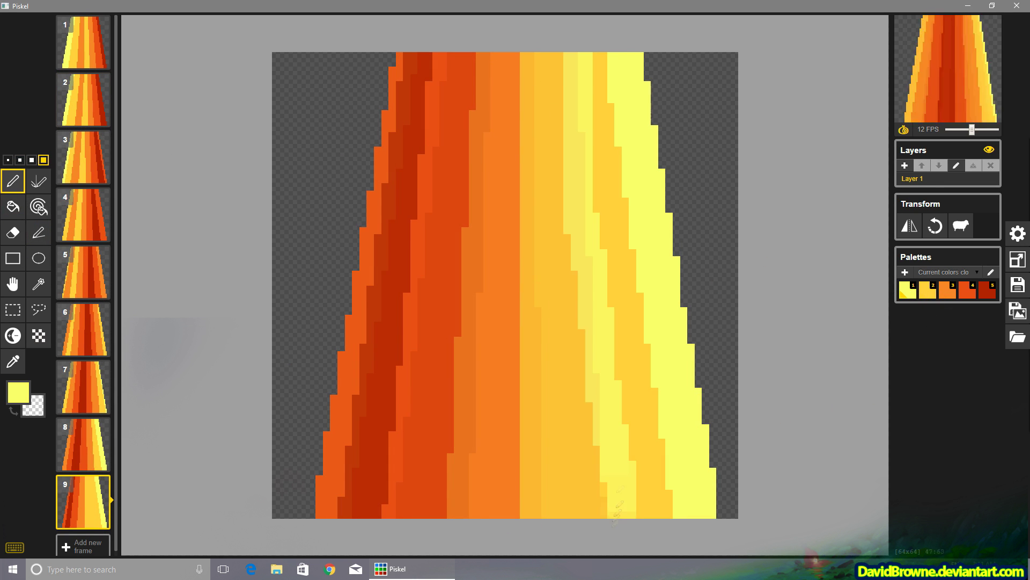
pyautogui.click(602, 507)
pyautogui.click(39, 232)
pyautogui.moveTo(582, 61); pyautogui.dragTo(595, 518)
pyautogui.click(13, 206)
pyautogui.click(633, 300)
pyautogui.click(13, 181)
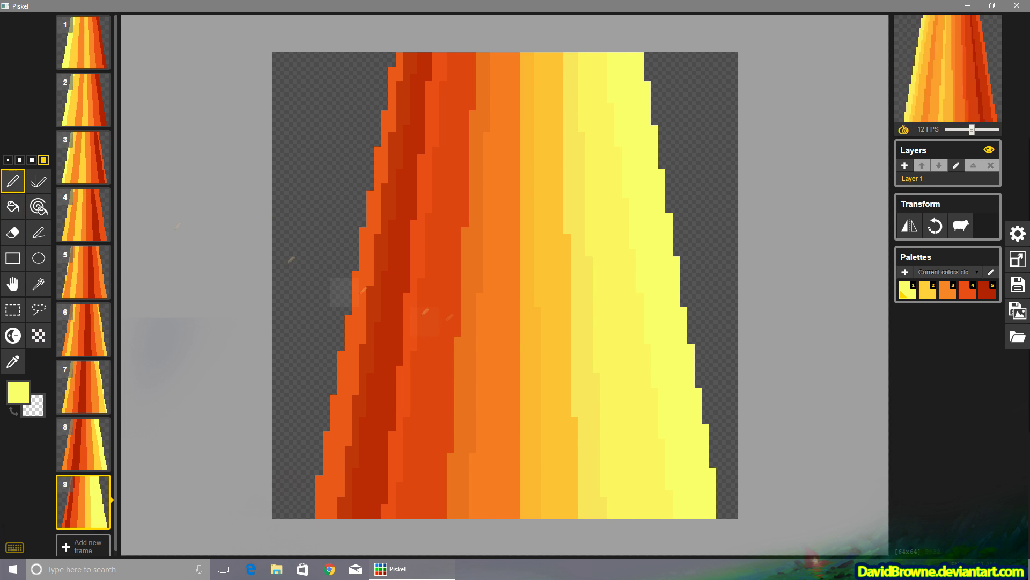
# Draw a golden-yellow band along the shaft's right edge in frame 9
pyautogui.click(932, 295)
pyautogui.moveTo(618, 63); pyautogui.dragTo(667, 485)
pyautogui.click(39, 232)
pyautogui.moveTo(619, 63)
pyautogui.mouseDown()
pyautogui.moveTo(662, 500)
pyautogui.moveTo(698, 502)
pyautogui.mouseUp()
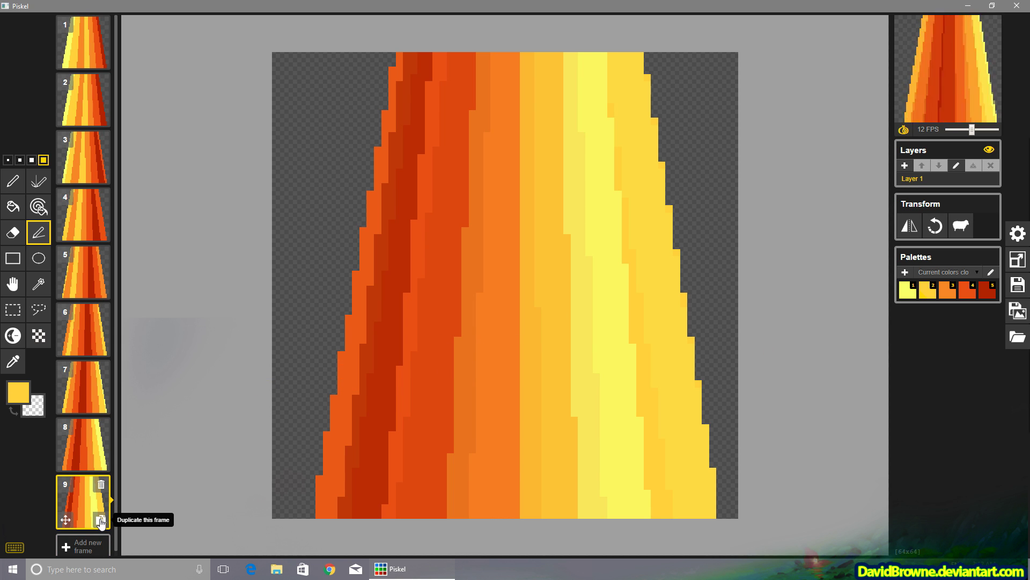
# Duplicate frame 9 and paint light yellow over the orange bands left of the shaft's center
pyautogui.click(101, 520)
pyautogui.click(910, 291)
pyautogui.moveTo(490, 63)
pyautogui.mouseDown()
pyautogui.moveTo(462, 510)
pyautogui.moveTo(485, 62)
pyautogui.moveTo(472, 515)
pyautogui.moveTo(488, 461)
pyautogui.moveTo(487, 512)
pyautogui.mouseUp()
pyautogui.moveTo(465, 77); pyautogui.dragTo(415, 501)
pyautogui.click(465, 63)
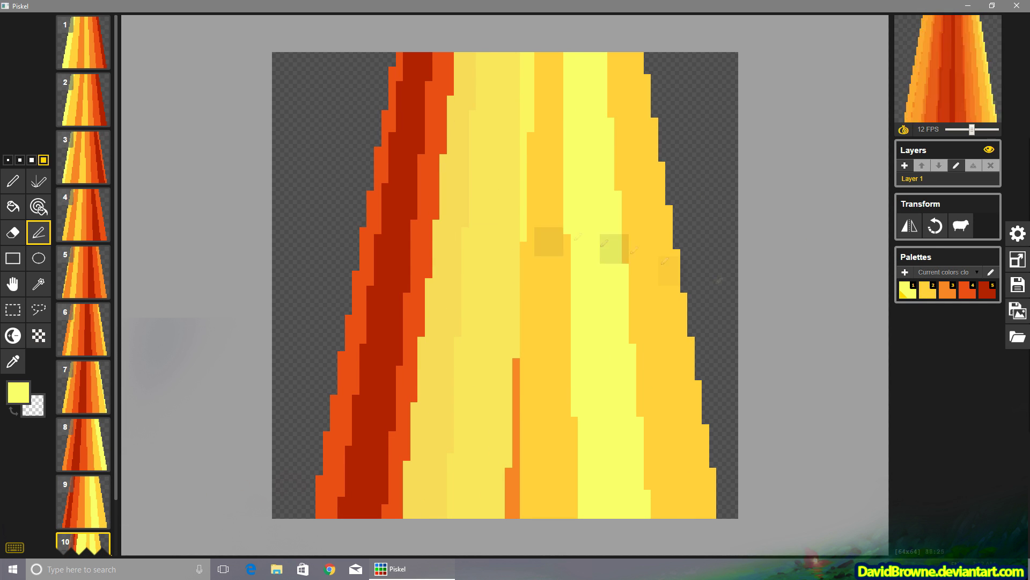
# Add a golden-yellow band left of frame 10's light-yellow area, widen the golden center and adjust the light-yellow edges
pyautogui.click(933, 295)
pyautogui.moveTo(444, 58); pyautogui.dragTo(387, 513)
pyautogui.moveTo(515, 507)
pyautogui.mouseDown()
pyautogui.moveTo(553, 70)
pyautogui.moveTo(587, 508)
pyautogui.mouseUp()
pyautogui.click(905, 294)
pyautogui.moveTo(420, 504)
pyautogui.mouseDown()
pyautogui.moveTo(479, 35)
pyautogui.moveTo(348, 509)
pyautogui.mouseUp()
# Replace the red bands on the left side of frame 10 with orange
pyautogui.click(947, 296)
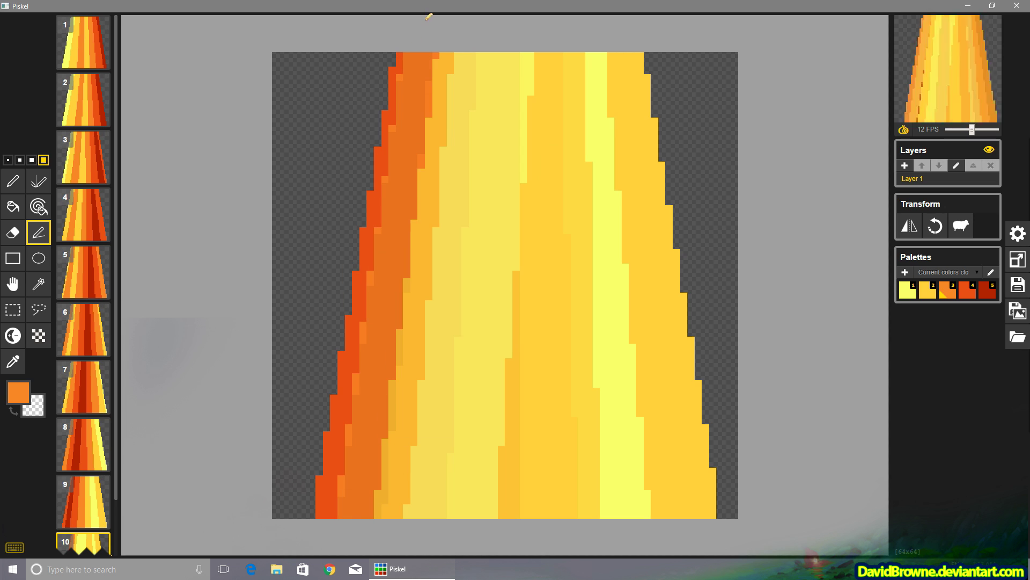
pyautogui.press('b')
pyautogui.click(364, 244)
# Widen frame 10's left golden-yellow band and paint an orange band down the right side, inside the golden edge
pyautogui.click(928, 294)
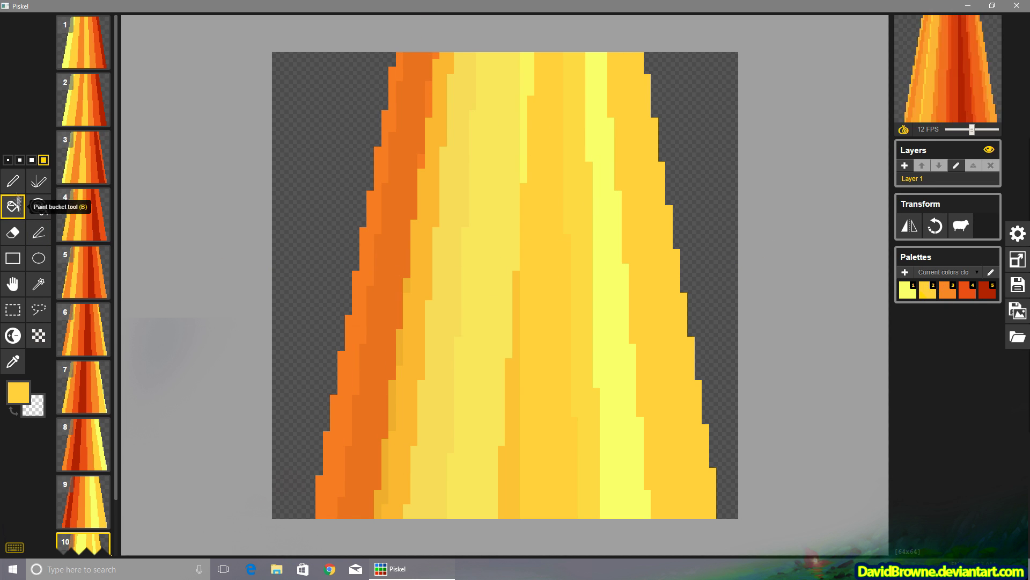
pyautogui.click(39, 232)
pyautogui.moveTo(435, 61); pyautogui.dragTo(377, 509)
pyautogui.click(947, 294)
pyautogui.moveTo(592, 48)
pyautogui.mouseDown()
pyautogui.moveTo(626, 528)
pyautogui.moveTo(616, 525)
pyautogui.mouseUp()
pyautogui.moveTo(636, 525)
pyautogui.mouseDown()
pyautogui.moveTo(607, 34)
pyautogui.moveTo(659, 524)
pyautogui.mouseUp()
# Slow the animation preview to 2 FPS and open the export options for the finished sprite
pyautogui.scroll(-2, 83, 473)
pyautogui.moveTo(972, 129); pyautogui.dragTo(952, 131)
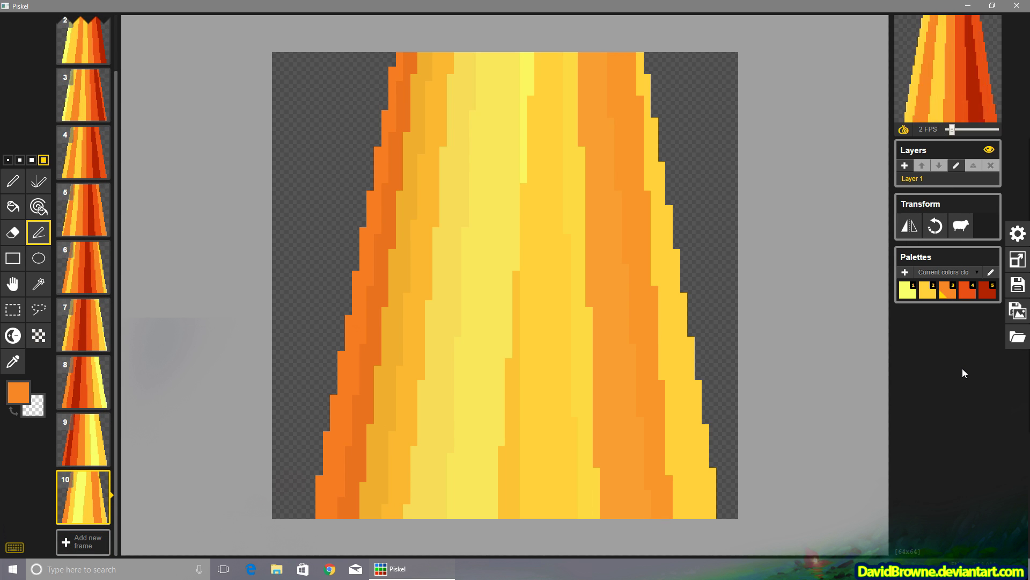
pyautogui.click(1018, 310)
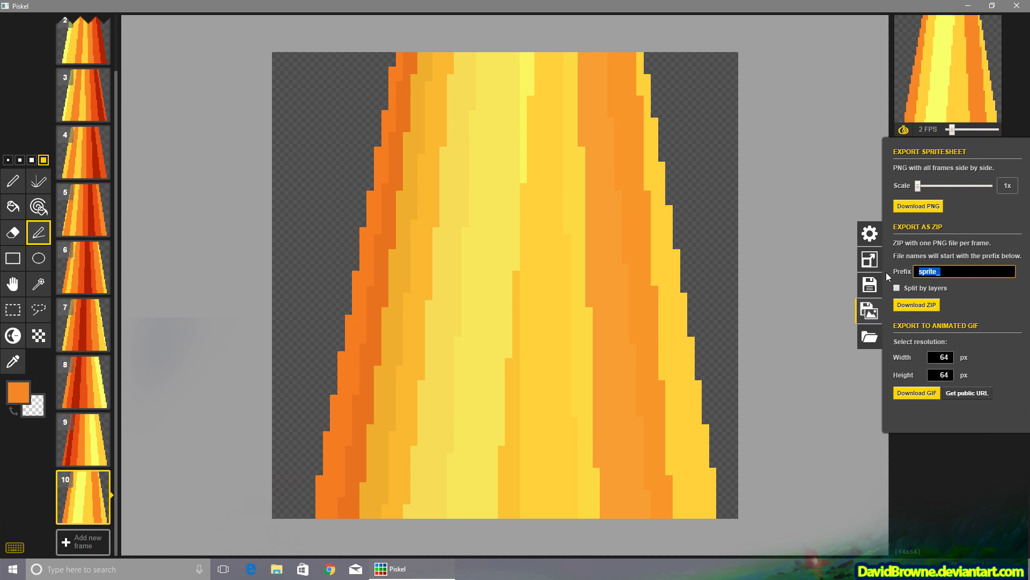
pyautogui.click(956, 460)
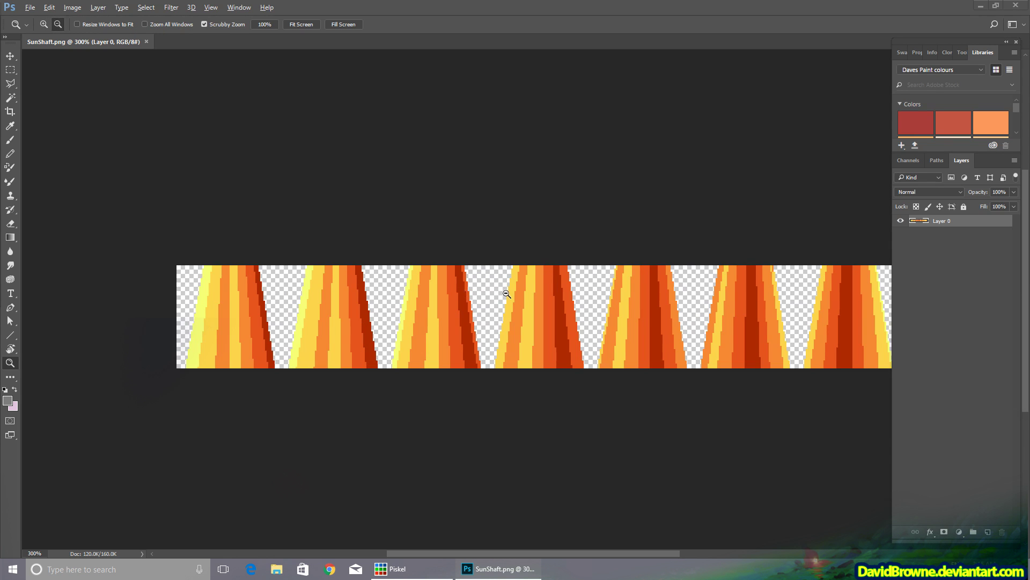
# Switch to Photoshop with SunShaft.png open and set the gridline spacing to match the width of one sprite frame
pyautogui.moveTo(504, 292); pyautogui.dragTo(392, 288)
pyautogui.click(57, 9)
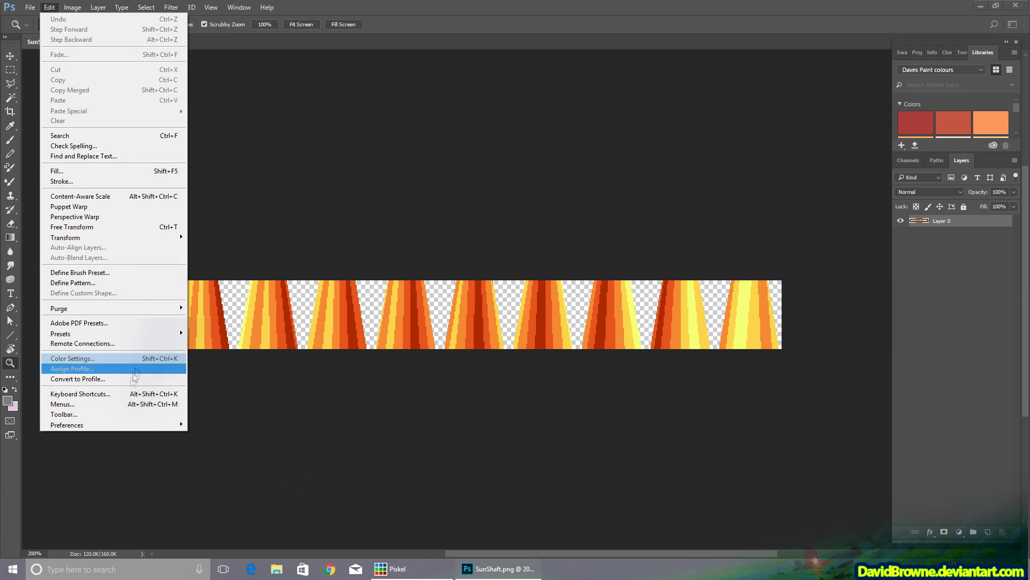
pyautogui.moveTo(81, 421)
pyautogui.click(270, 371)
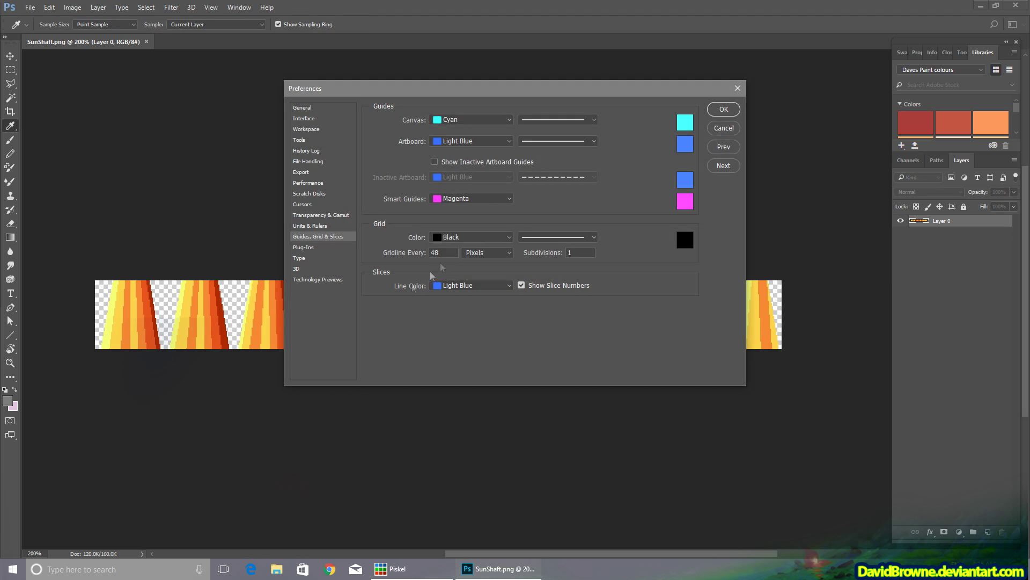
pyautogui.click(720, 110)
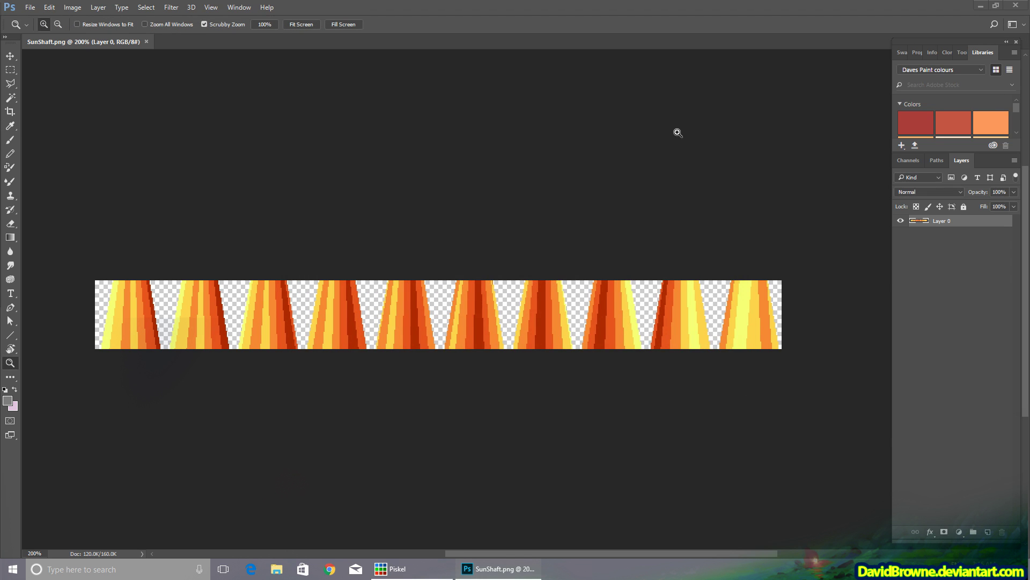
# Show the grid over the sprite sheet and duplicate Layer 0
pyautogui.click(10, 69)
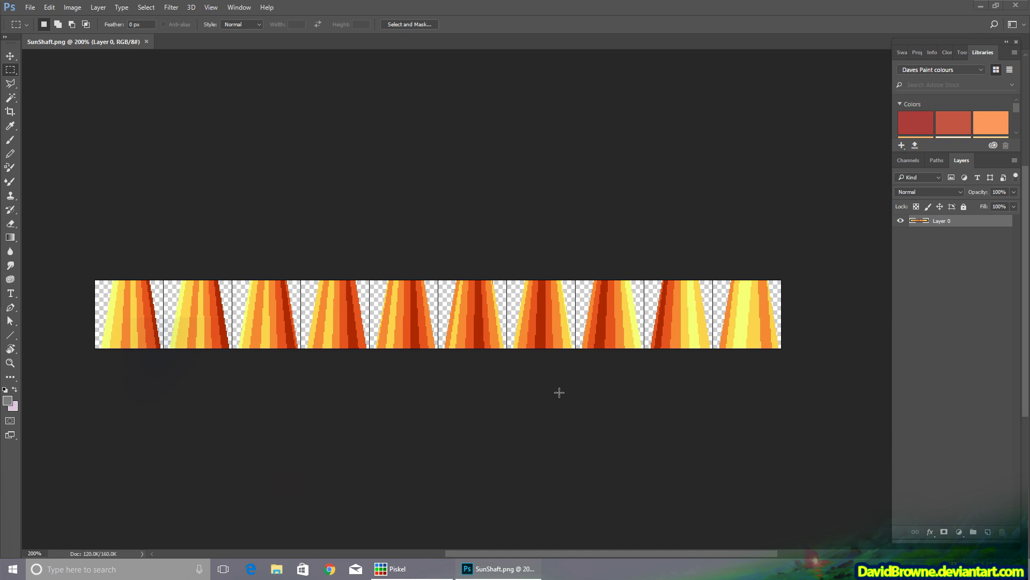
pyautogui.click(99, 7)
pyautogui.click(120, 49)
pyautogui.press('Return')
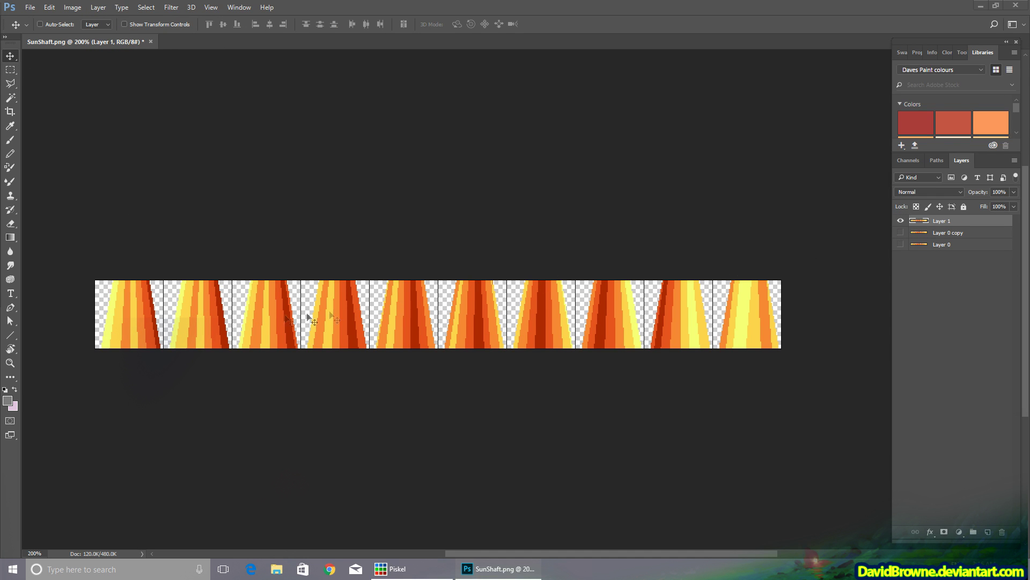
# Shift the duplicated shaft strip one frame right, hide Layer 0 copy and place the last shaft in the empty first cell
pyautogui.moveTo(219, 321); pyautogui.dragTo(261, 321)
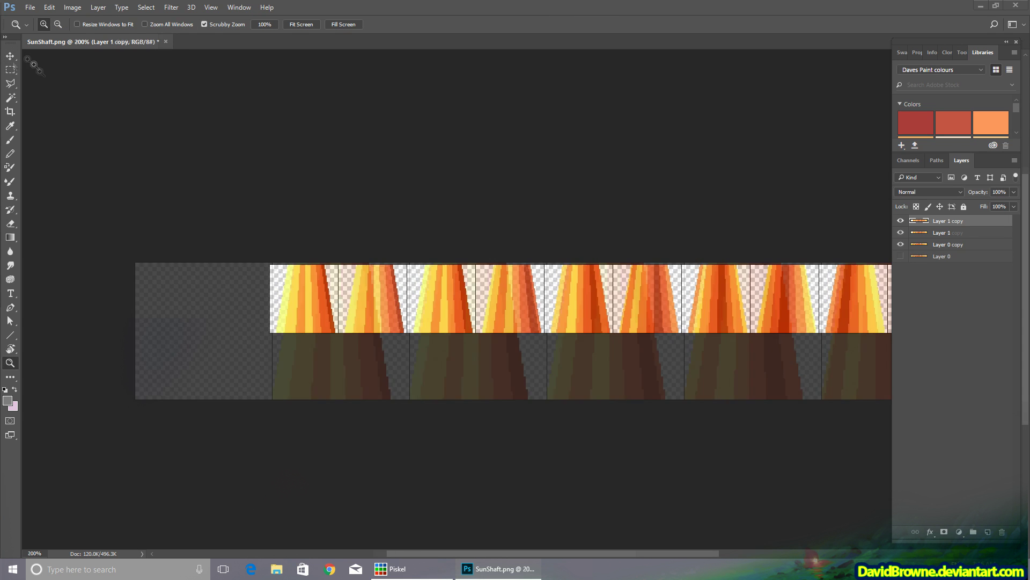
pyautogui.click(900, 244)
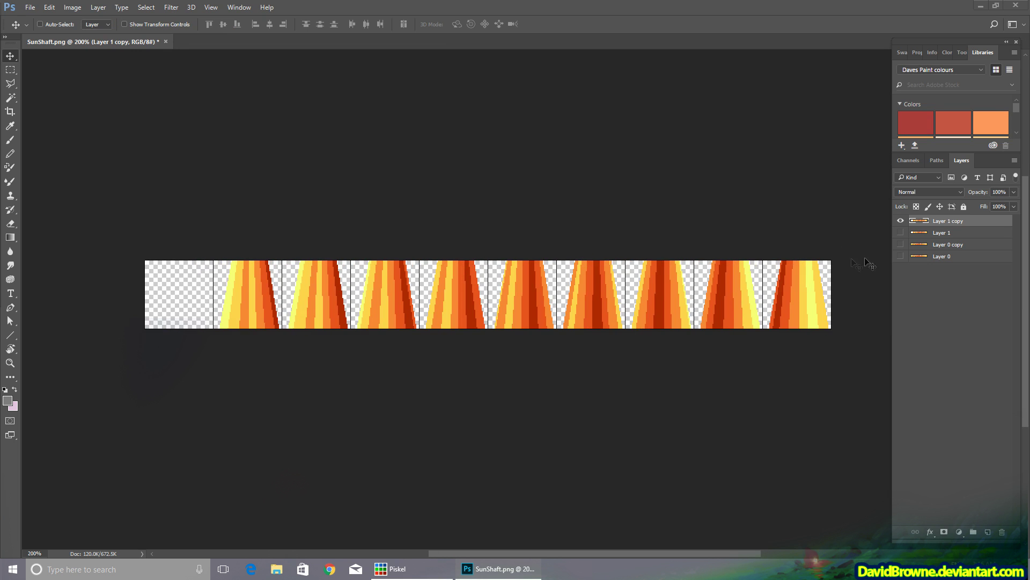
pyautogui.moveTo(655, 275); pyautogui.dragTo(292, 287)
# Compare the shifted strip with Layer 1 and Layer 0 copy by toggling those layers' visibility
pyautogui.press('z')
pyautogui.click(901, 232)
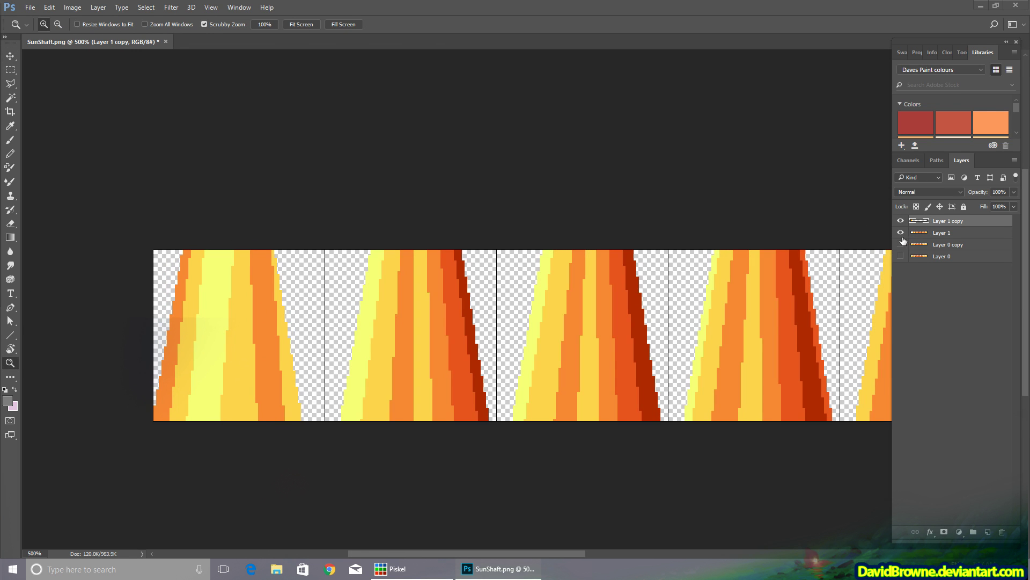
pyautogui.press('v')
pyautogui.click(900, 233)
pyautogui.click(900, 245)
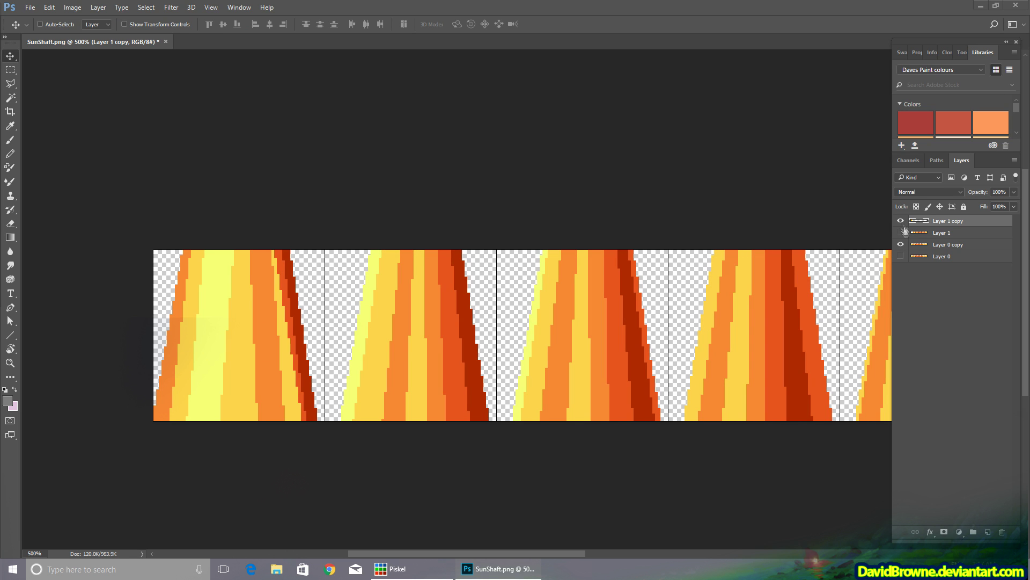
# Align the shaft in the first cell, then merge Layer 1 copy down into Layer 1 with Layer 0 copy hidden
pyautogui.click(901, 221)
pyautogui.click(900, 221)
pyautogui.click(900, 221)
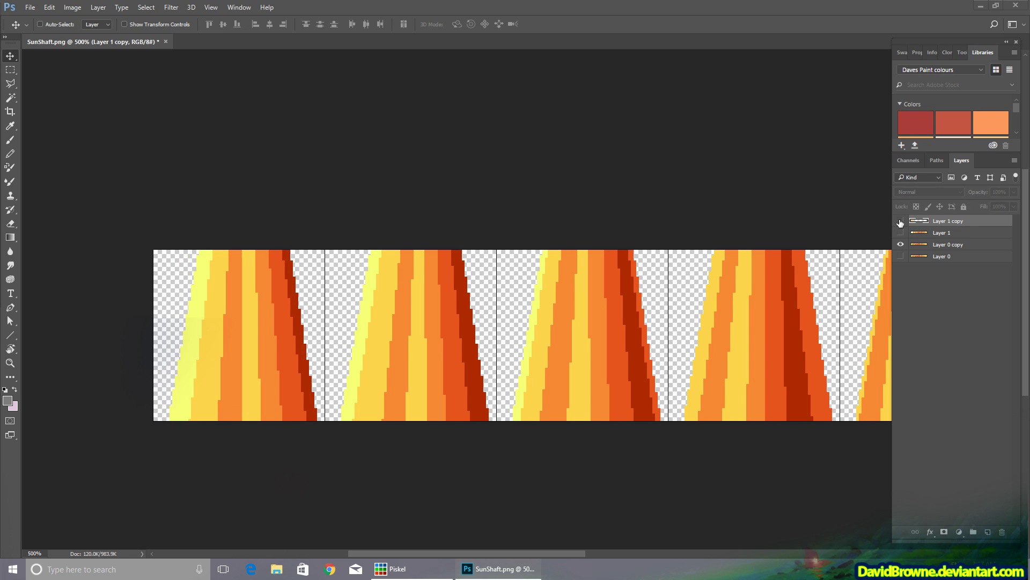
pyautogui.click(900, 221)
pyautogui.moveTo(259, 300)
pyautogui.mouseDown()
pyautogui.moveTo(258, 314)
pyautogui.moveTo(263, 305)
pyautogui.mouseUp()
pyautogui.click(900, 244)
pyautogui.click(900, 233)
pyautogui.hotkey('ctrl', 'e')
# Compare the merged Layer 1 strip with Layer 0 copy across all ten frames by toggling layer visibility
pyautogui.press('z')
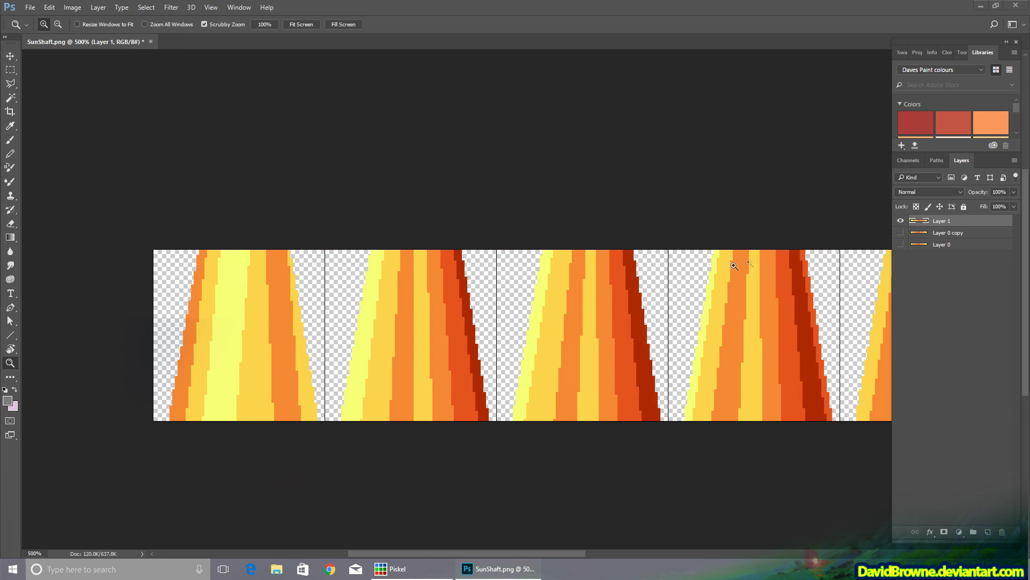
pyautogui.moveTo(738, 263); pyautogui.dragTo(682, 268)
pyautogui.moveTo(859, 201); pyautogui.dragTo(631, 240)
pyautogui.click(903, 221)
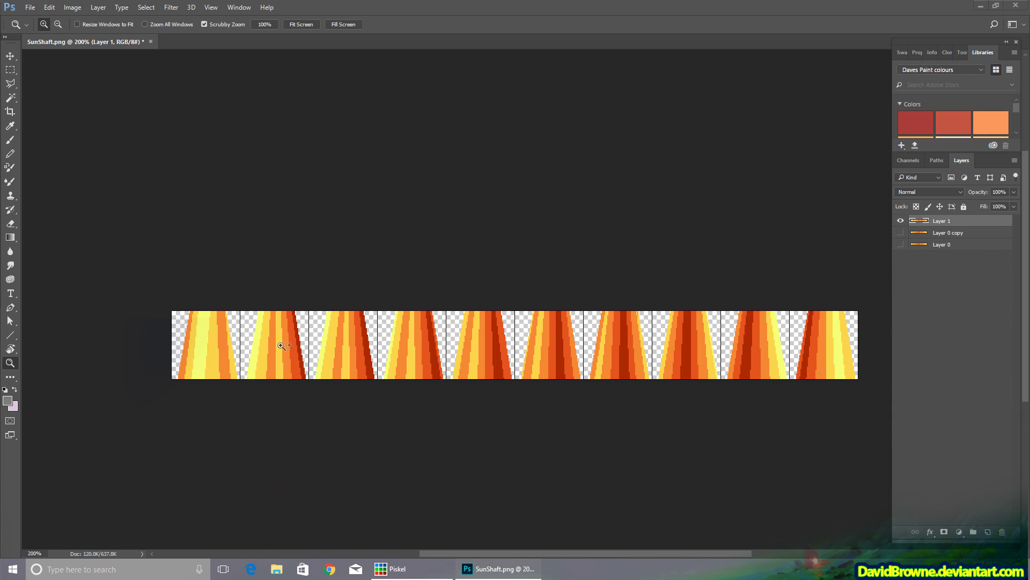
pyautogui.click(901, 222)
pyautogui.click(902, 222)
pyautogui.click(901, 222)
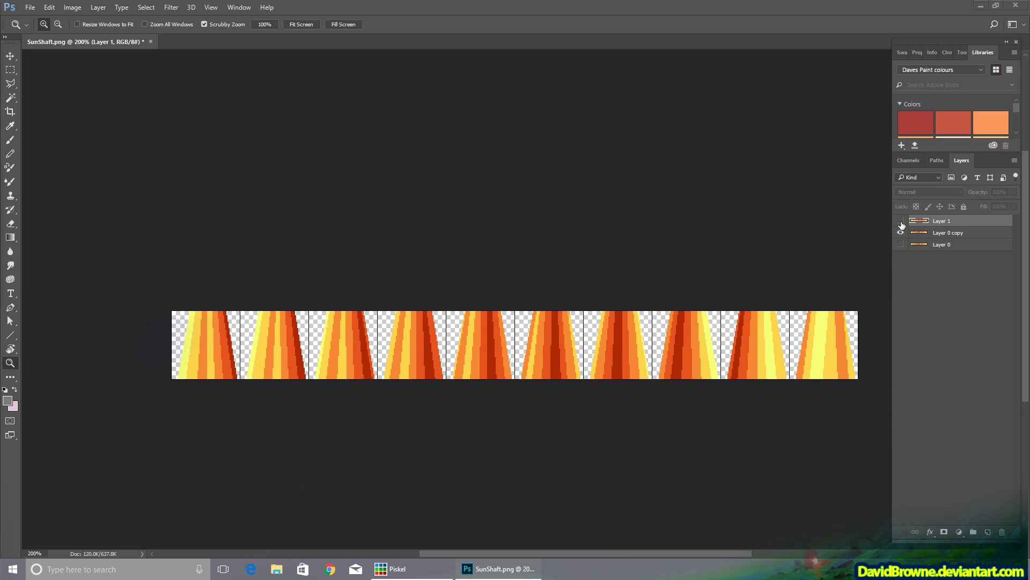
pyautogui.click(902, 222)
pyautogui.click(902, 224)
pyautogui.click(901, 222)
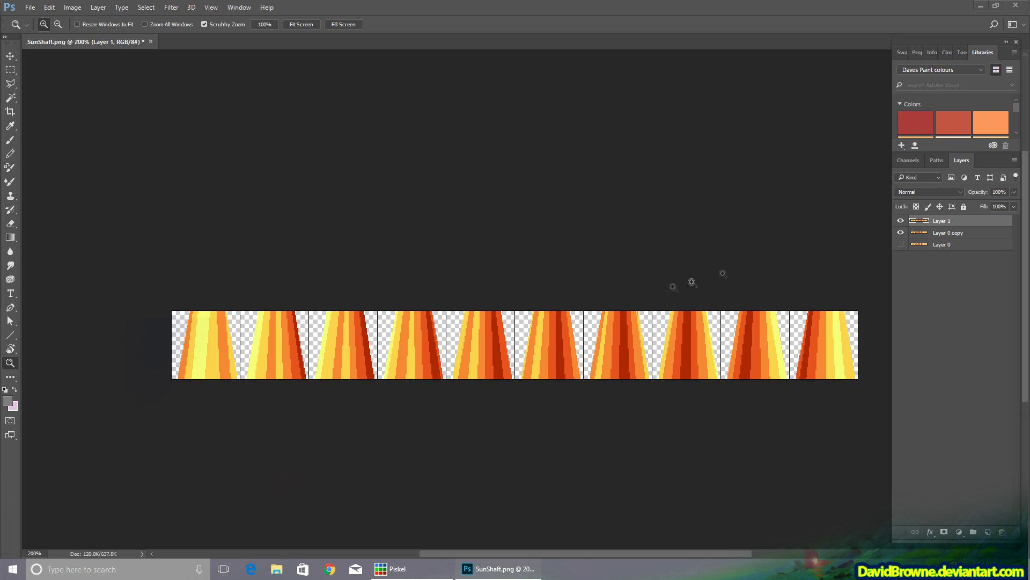
# Offset Layer 1 slightly over Layer 0 copy and set Layer 1's opacity to 50%
pyautogui.click(277, 356)
pyautogui.hotkey('alt', '[')
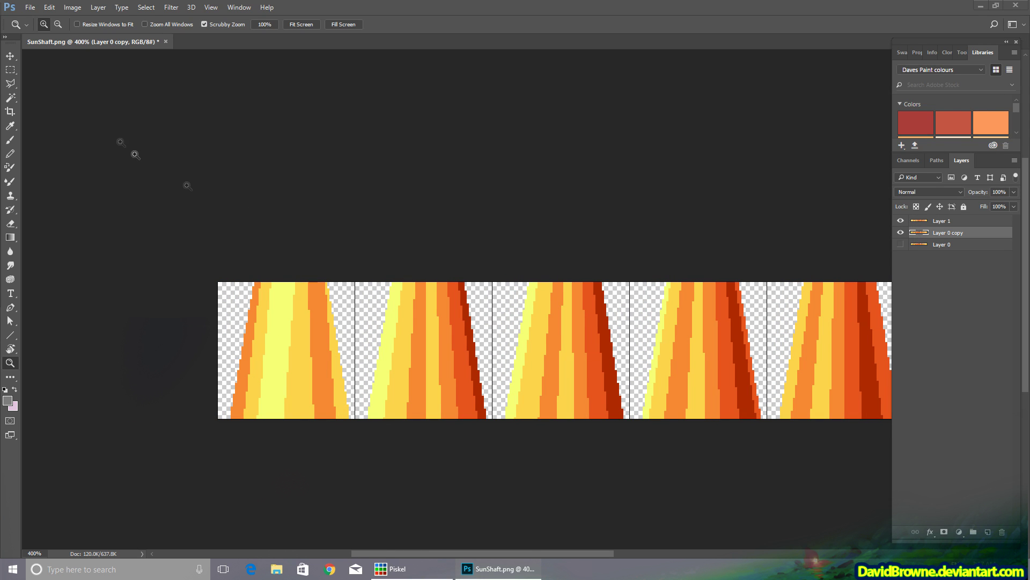
pyautogui.press('v')
pyautogui.click(901, 222)
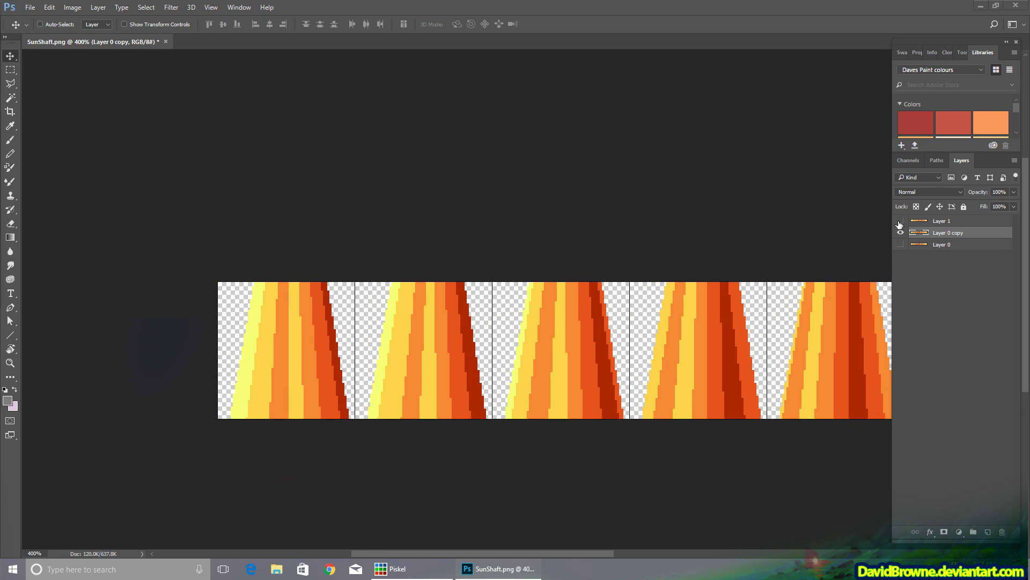
pyautogui.click(900, 222)
pyautogui.click(942, 221)
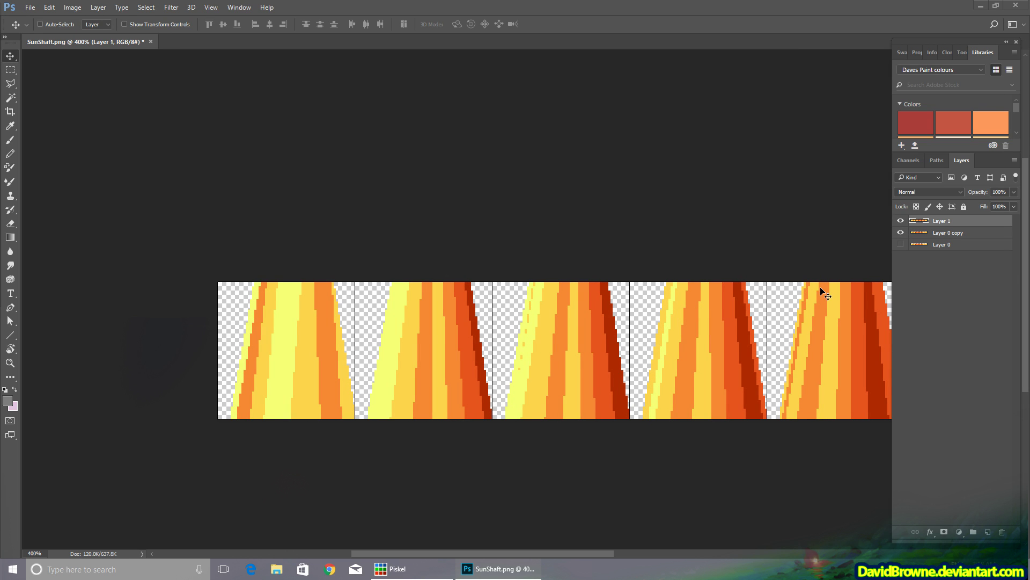
pyautogui.moveTo(985, 207); pyautogui.dragTo(989, 205)
pyautogui.click(593, 368)
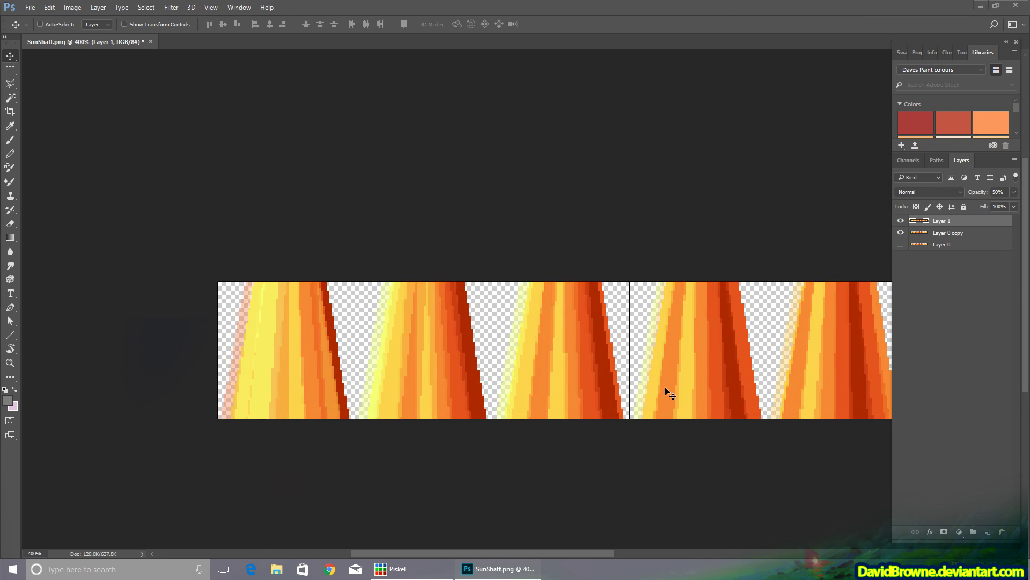
pyautogui.click(924, 235)
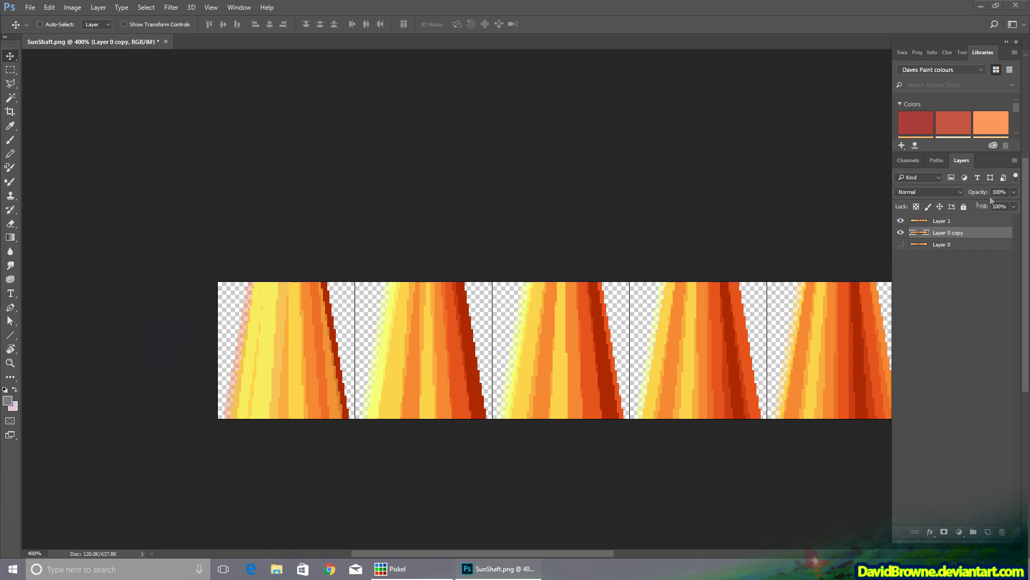
pyautogui.moveTo(1002, 206)
pyautogui.mouseDown()
pyautogui.moveTo(993, 207)
pyautogui.moveTo(1013, 206)
pyautogui.mouseUp()
pyautogui.click(957, 224)
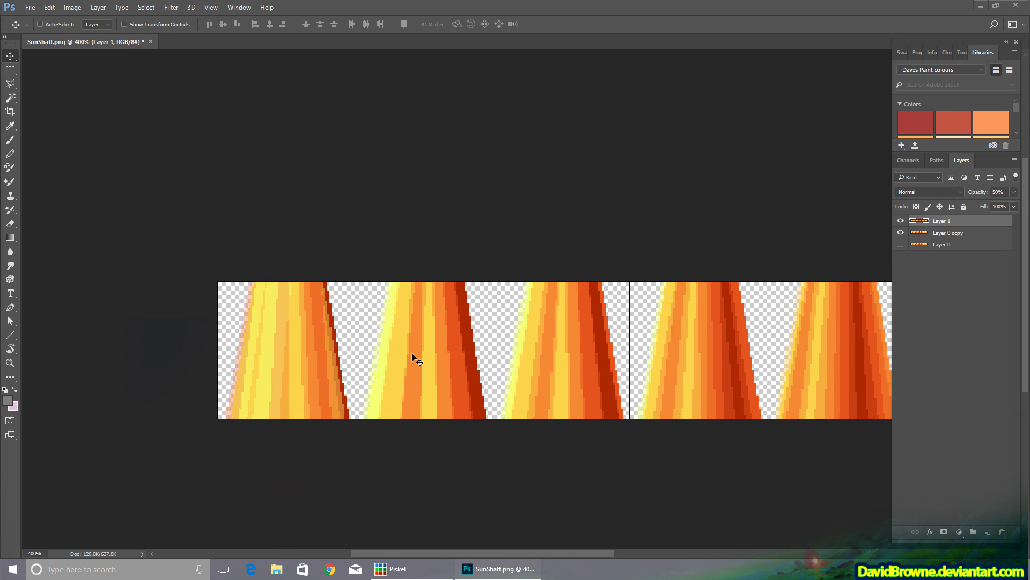
# Set Layer 1's blend mode to Lighten and nudge it horizontally until its stripes blend within Layer 0 copy's shafts
pyautogui.click(929, 191)
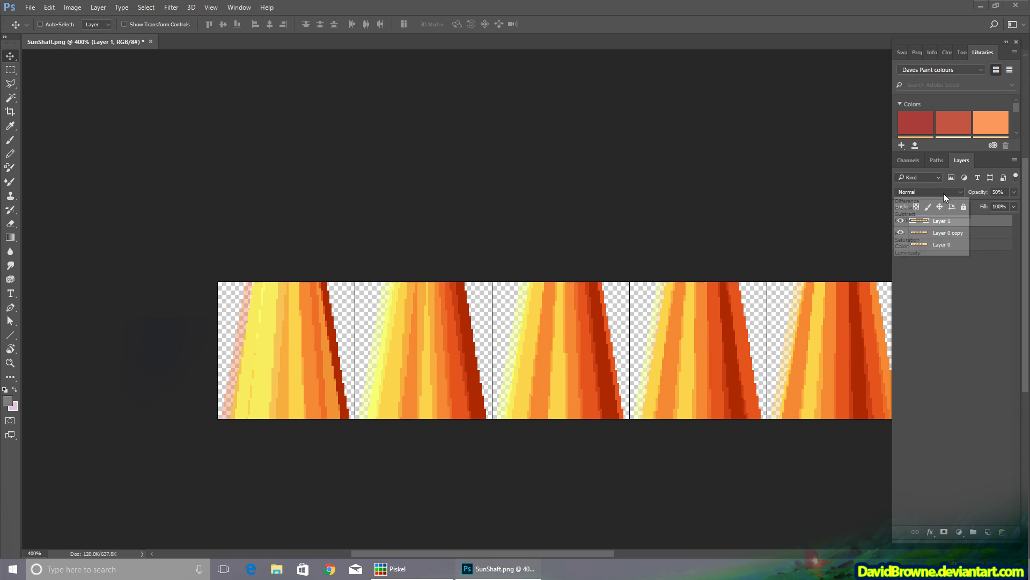
pyautogui.click(913, 257)
pyautogui.click(313, 356)
pyautogui.press('Right')
pyautogui.press('Right')
pyautogui.press('Right')
pyautogui.press('Right')
pyautogui.press('Right')
pyautogui.press('Right')
pyautogui.press('Right')
pyautogui.press('Right')
pyautogui.press('Right')
pyautogui.press('Right')
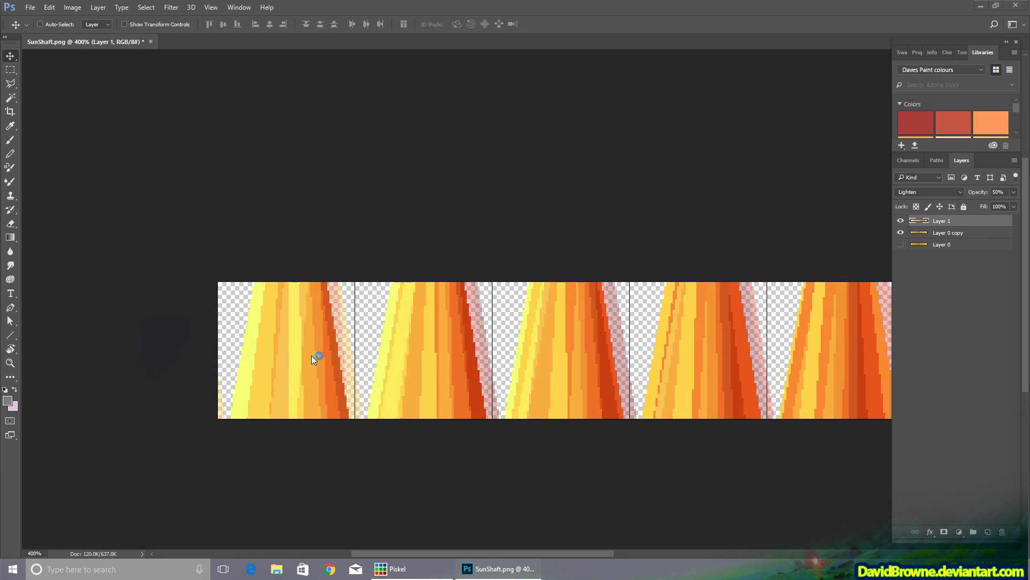
pyautogui.press('Left')
pyautogui.press('Left')
pyautogui.press('Left')
pyautogui.press('Left')
pyautogui.press('Left')
pyautogui.press('Left')
pyautogui.press('Left')
pyautogui.press('Left')
pyautogui.press('Left')
pyautogui.press('Left')
pyautogui.press('Left')
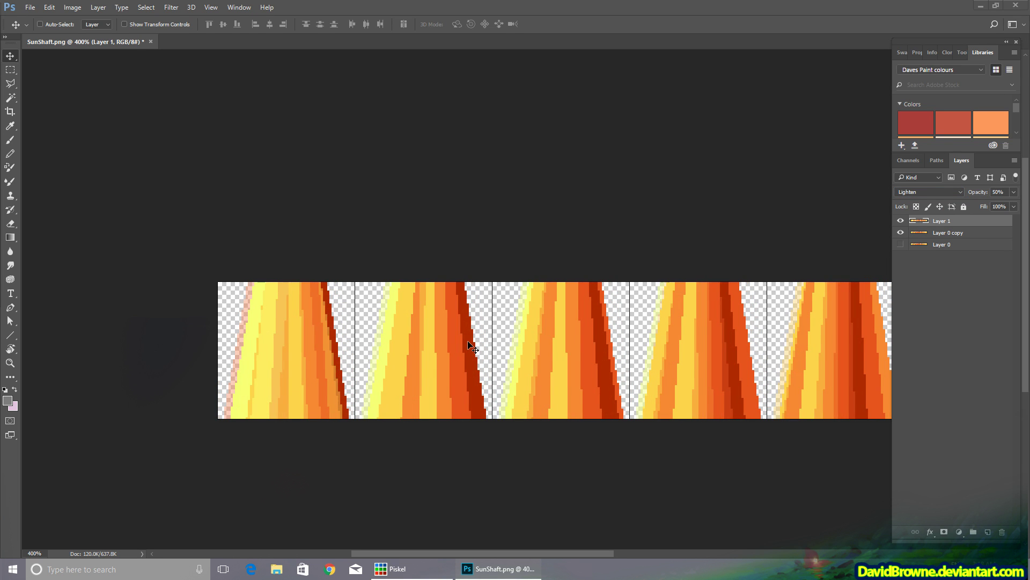
pyautogui.press('Right')
pyautogui.press('Right')
pyautogui.press('Right')
pyautogui.press('Right')
pyautogui.press('Right')
pyautogui.press('Right')
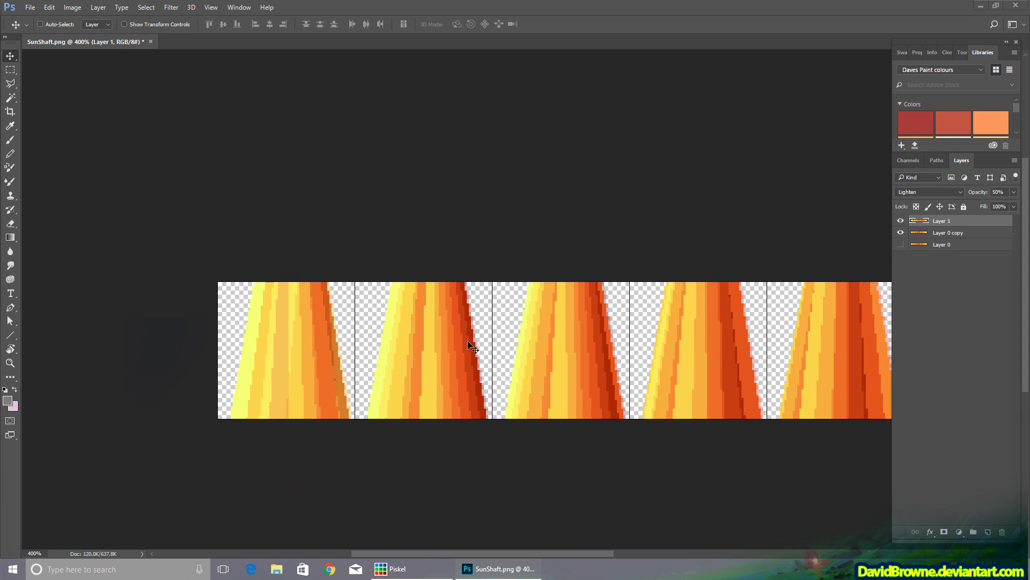
# Load the shaft silhouettes as a selection, then hide the black Layer 1 copy and show Layer 1
pyautogui.moveTo(642, 383); pyautogui.dragTo(275, 363)
pyautogui.moveTo(462, 366); pyautogui.dragTo(251, 354)
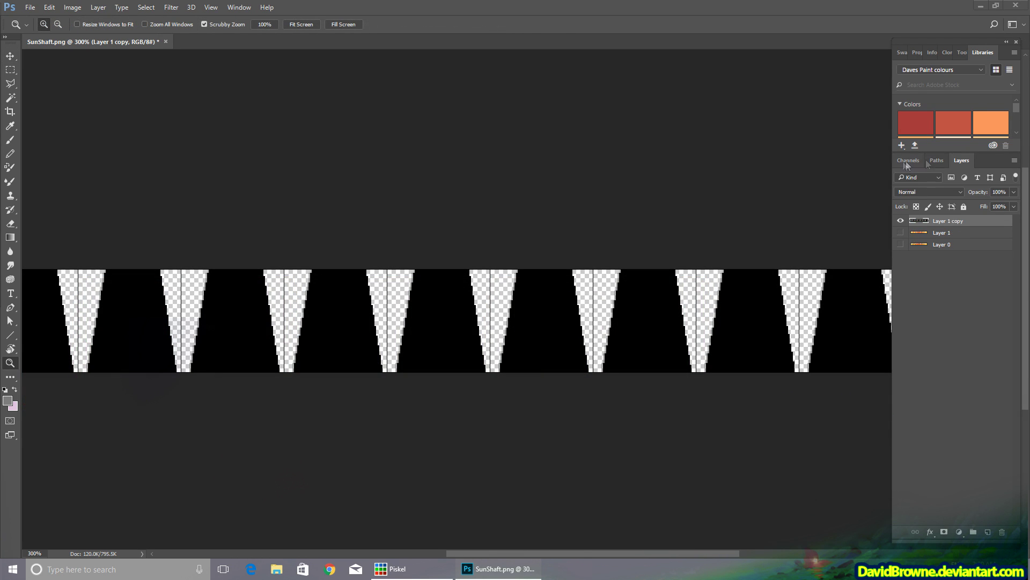
pyautogui.click(908, 160)
pyautogui.click(961, 160)
pyautogui.click(948, 232)
pyautogui.click(901, 220)
pyautogui.click(900, 232)
# Create a group masked to the shaft silhouettes and place Layer 1 inside it
pyautogui.click(973, 531)
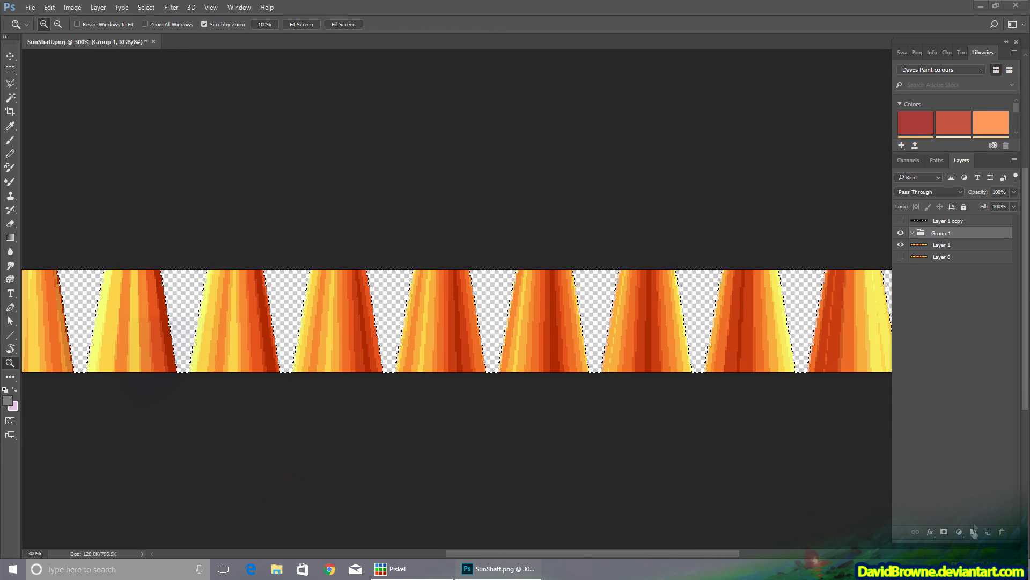
pyautogui.click(944, 531)
pyautogui.moveTo(937, 249); pyautogui.dragTo(944, 248)
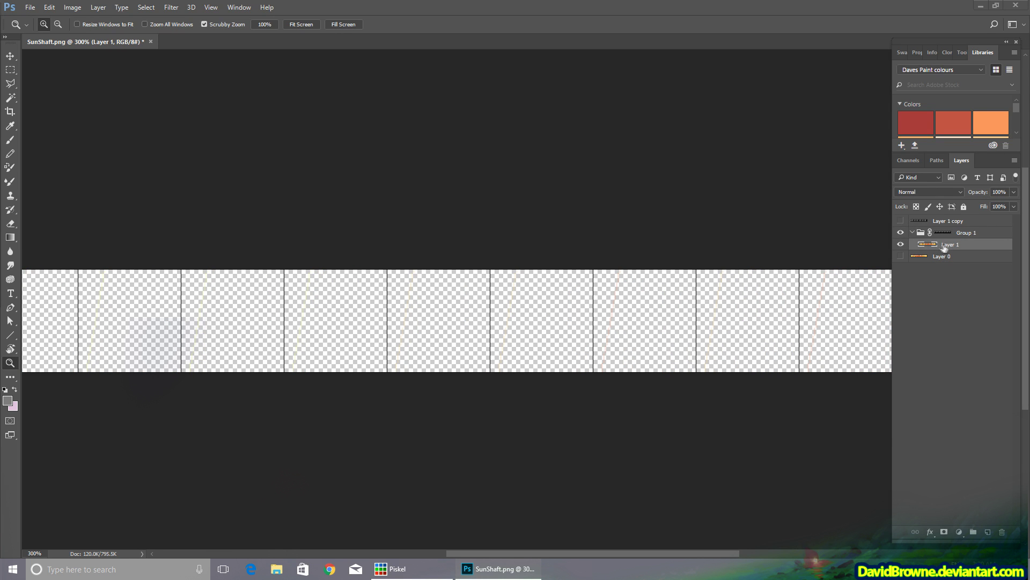
pyautogui.click(913, 236)
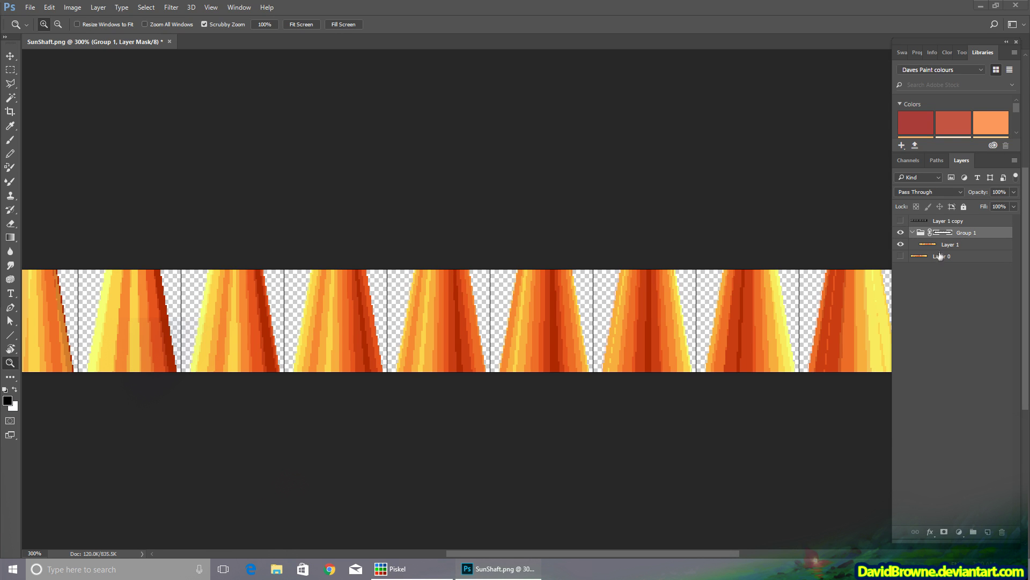
# Delete the hidden black silhouette layer, Layer 1 copy
pyautogui.click(929, 222)
pyautogui.click(1002, 531)
pyautogui.press('Return')
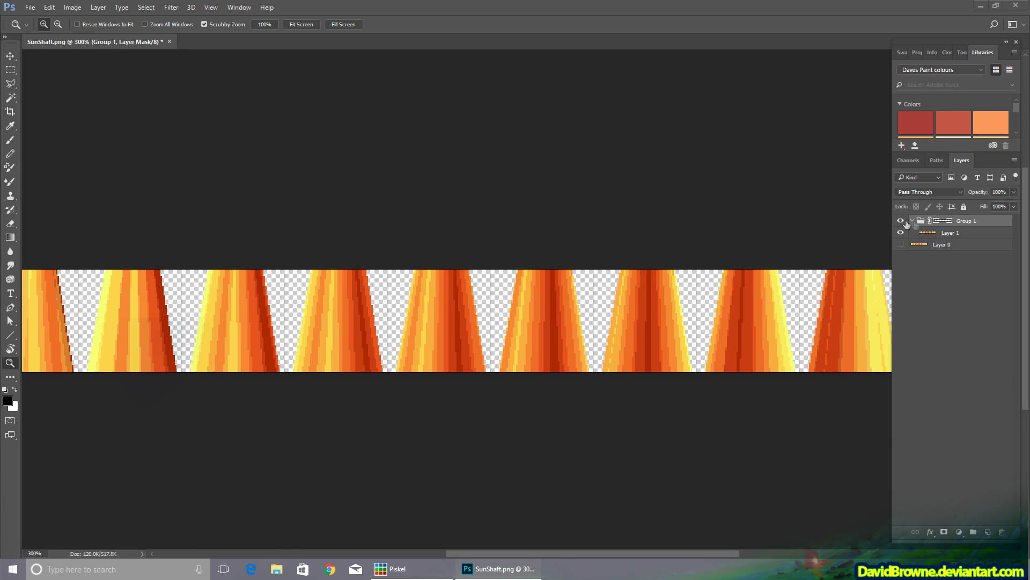
# Soften Group 1's layer mask with a Gaussian Blur of about 2.6 pixels
pyautogui.moveTo(471, 298); pyautogui.dragTo(472, 298)
pyautogui.click(171, 7)
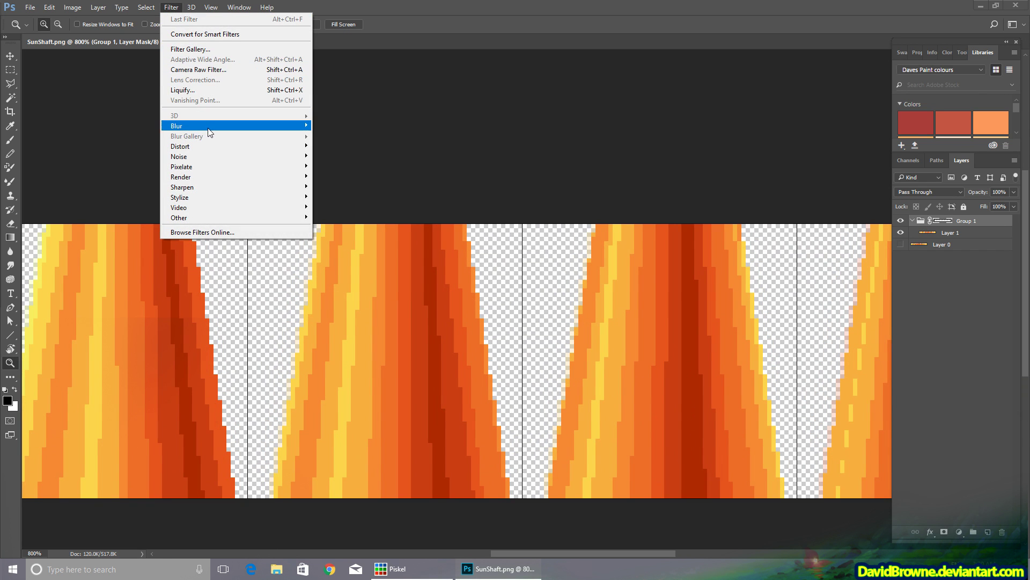
pyautogui.moveTo(211, 132)
pyautogui.click(130, 163)
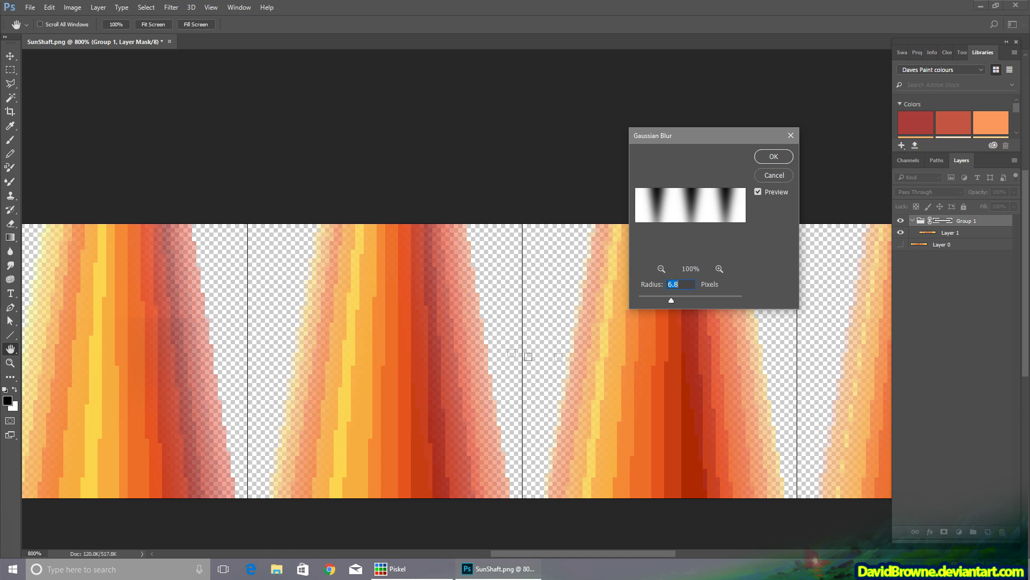
pyautogui.click(653, 296)
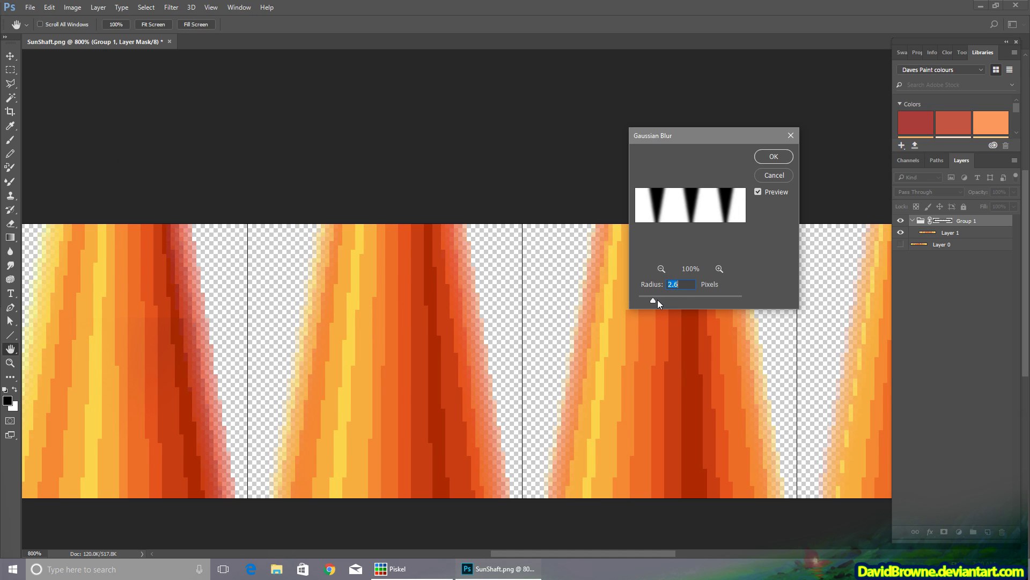
pyautogui.press('Up')
pyautogui.press('Up')
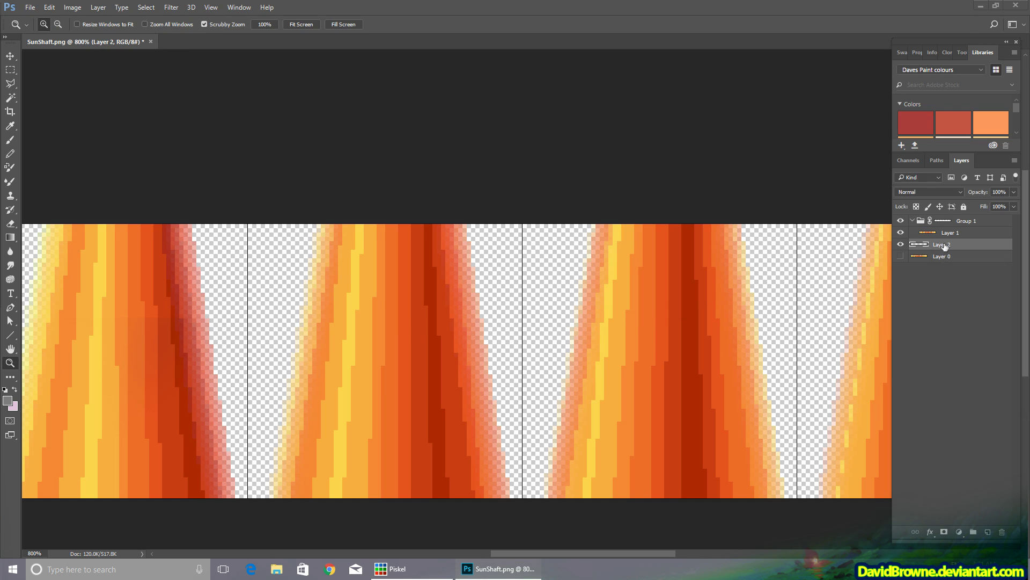
# Move Layer 2 beneath Layer 0 and fill it with the grey foreground colour at 100% opacity in Normal mode
pyautogui.click(942, 257)
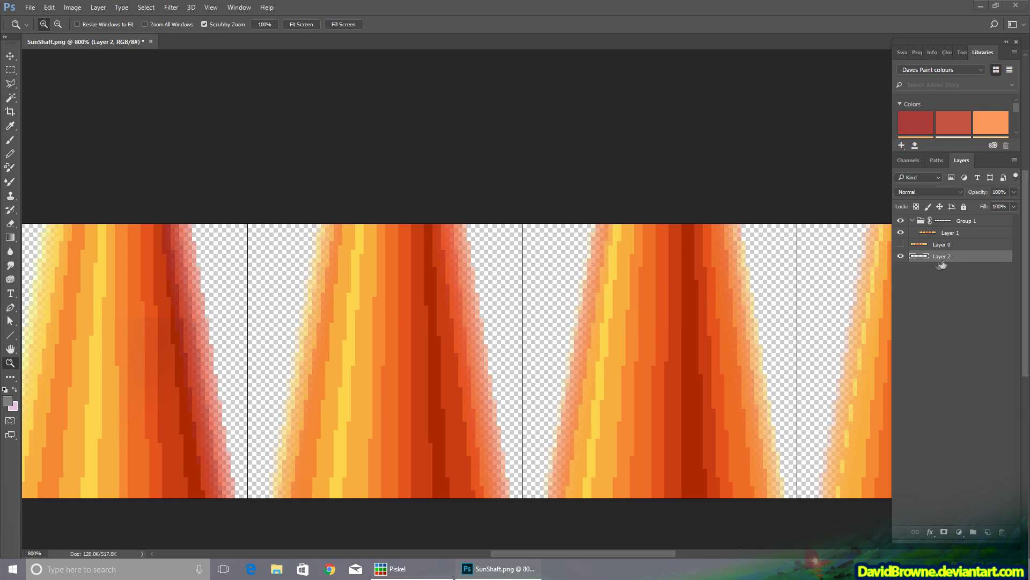
pyautogui.click(50, 7)
pyautogui.click(80, 171)
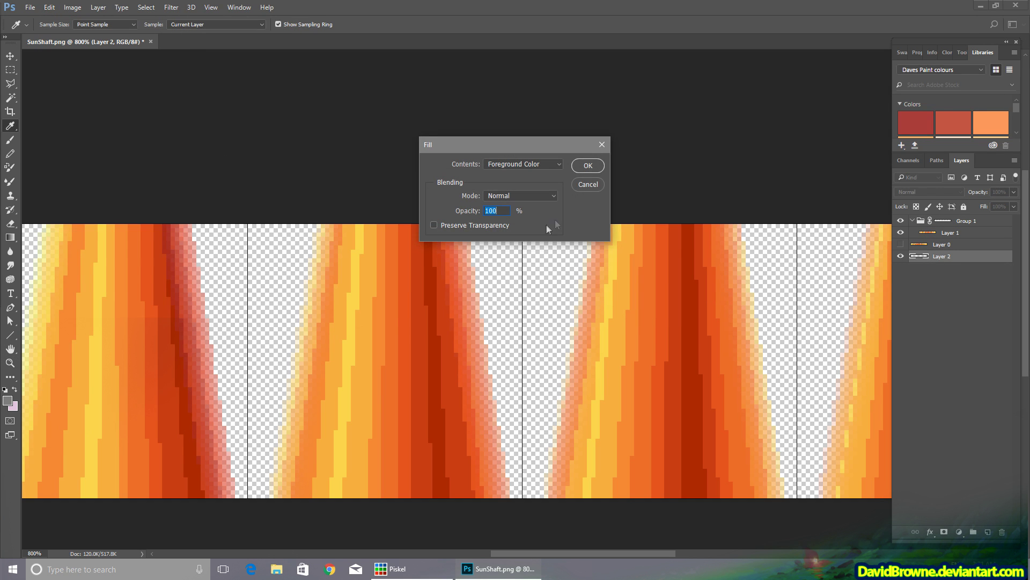
pyautogui.click(587, 166)
# Adjust the black input level of Group 1's layer mask with Levels to tighten the shafts' blurred edges
pyautogui.click(946, 221)
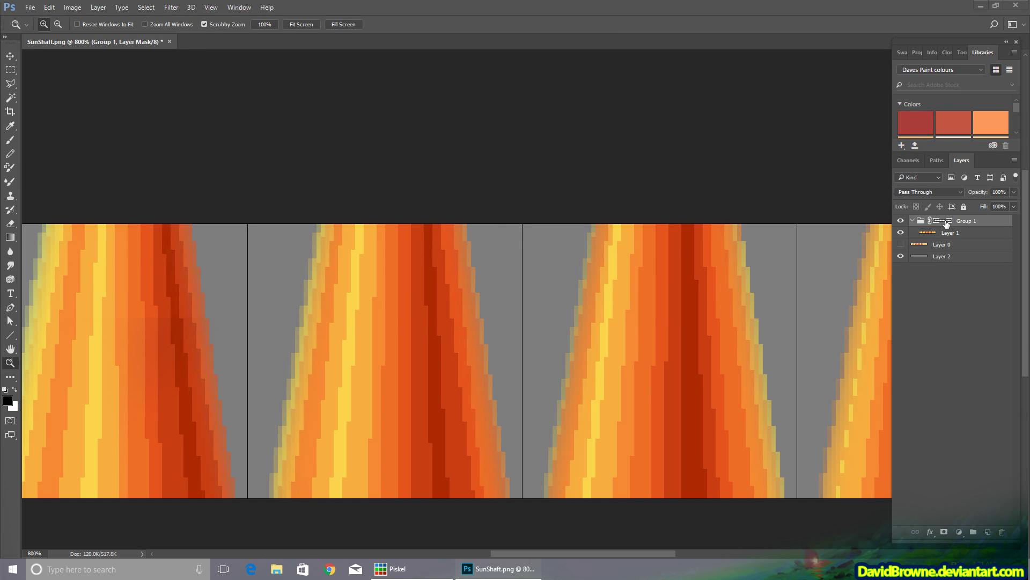
pyautogui.click(72, 8)
pyautogui.moveTo(92, 39)
pyautogui.click(215, 51)
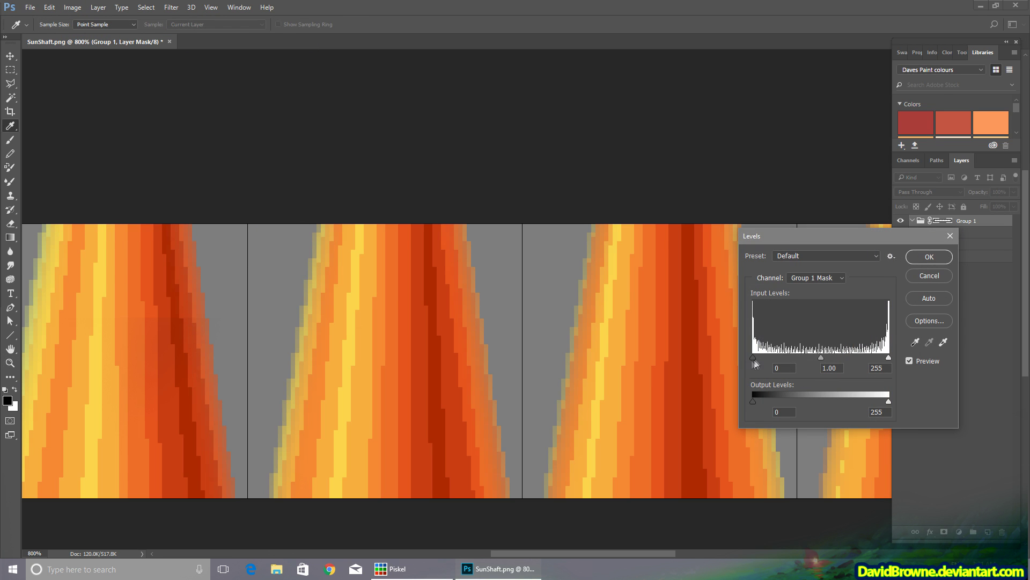
pyautogui.moveTo(768, 360); pyautogui.dragTo(857, 358)
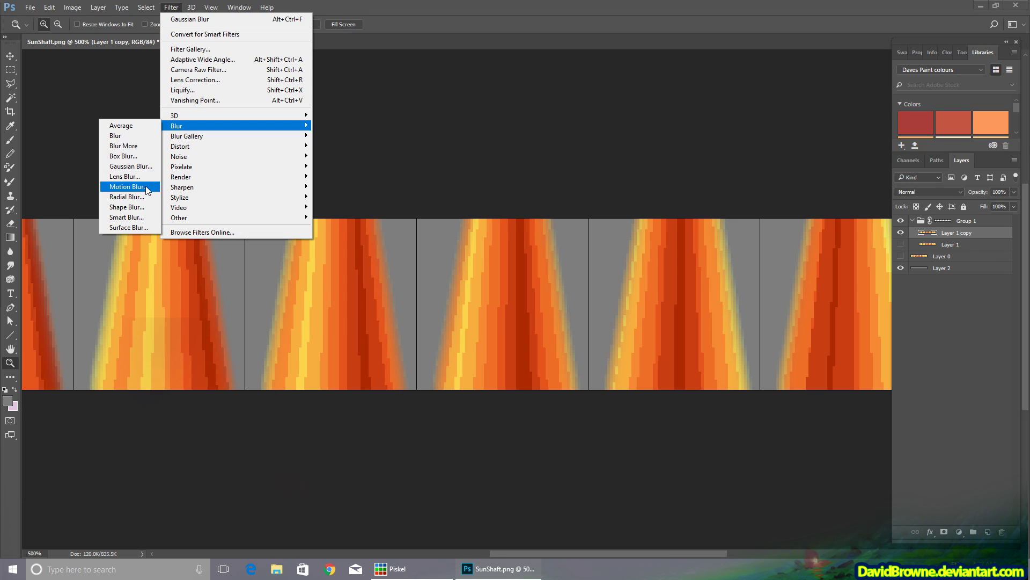
# Apply a Motion Blur at a 90° angle to Layer 1 copy inside Group 1
pyautogui.click(128, 187)
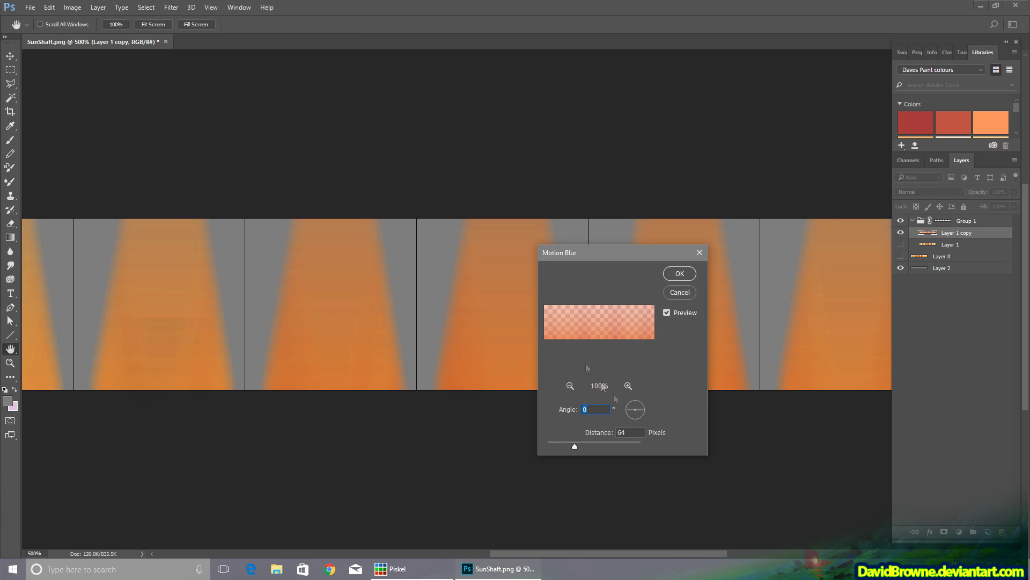
pyautogui.write('90')
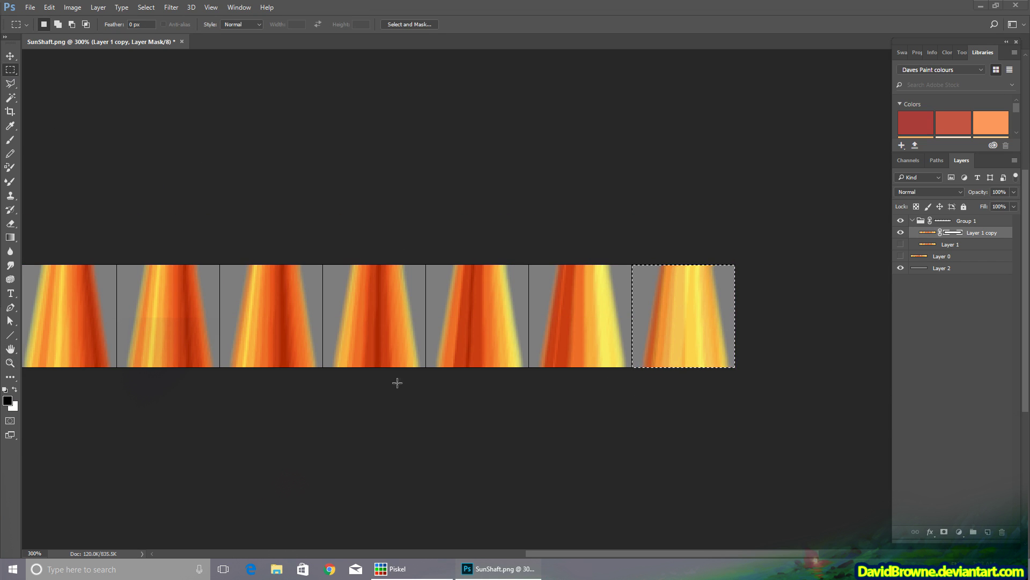
# Fade the edges of the last frame's shaft by painting black at 20% opacity on Layer 1 copy's mask
pyautogui.keyDown('ctrl'); pyautogui.click(707, 264); pyautogui.keyUp('ctrl')
pyautogui.keyDown('ctrl'); pyautogui.click(708, 264); pyautogui.keyUp('ctrl')
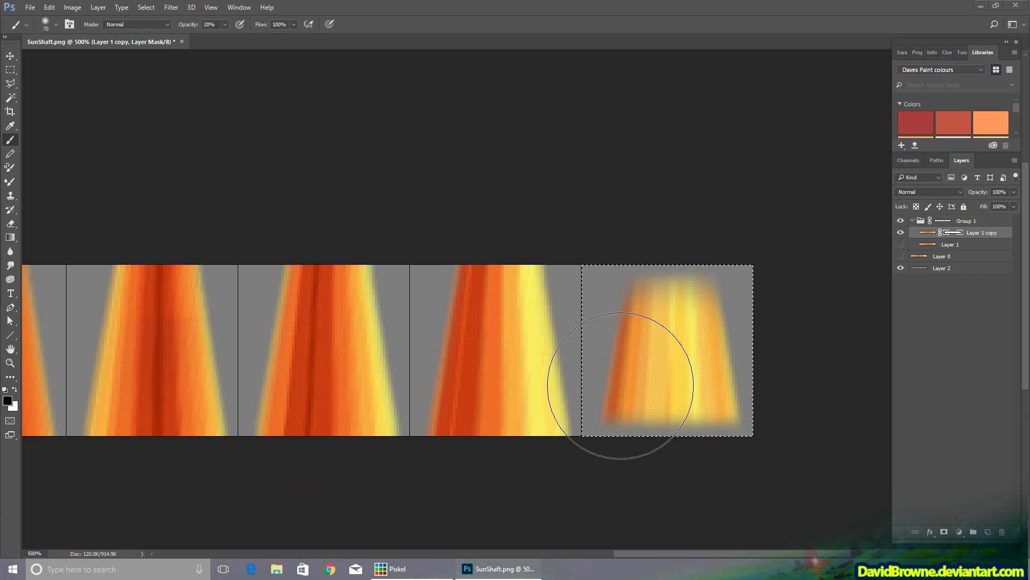
pyautogui.moveTo(655, 444)
pyautogui.mouseDown()
pyautogui.moveTo(725, 414)
pyautogui.moveTo(736, 460)
pyautogui.moveTo(797, 444)
pyautogui.mouseUp()
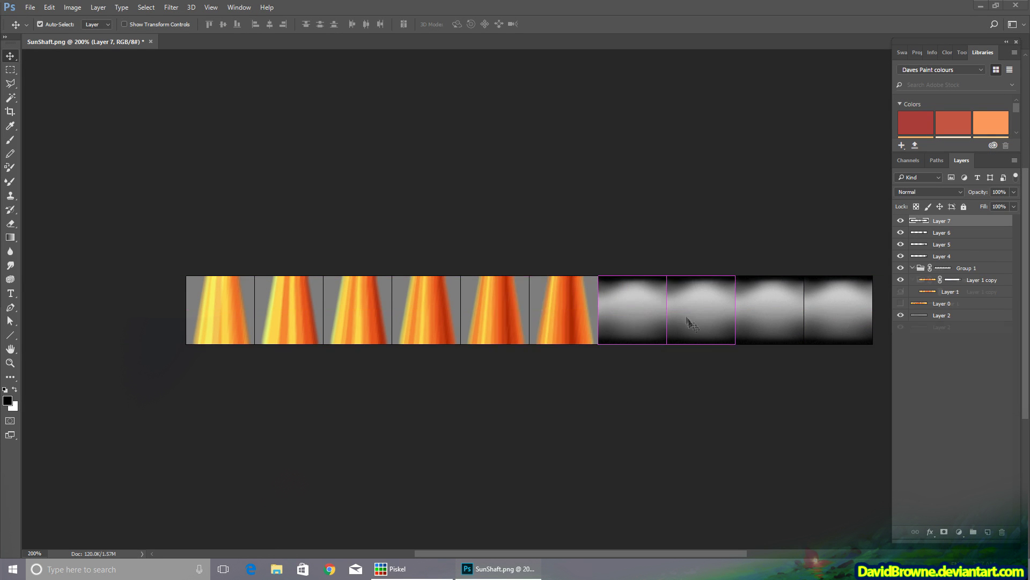
# Duplicate the greyscale gradient tiles and move the copy left to cover the remaining frames
pyautogui.click(98, 8)
pyautogui.click(119, 49)
pyautogui.click(603, 170)
pyautogui.moveTo(685, 309); pyautogui.dragTo(342, 309)
# Mask Layer 1 copy with the gradient selection and hide Layer 4
pyautogui.keyDown('ctrl'); pyautogui.click(964, 245); pyautogui.keyUp('ctrl')
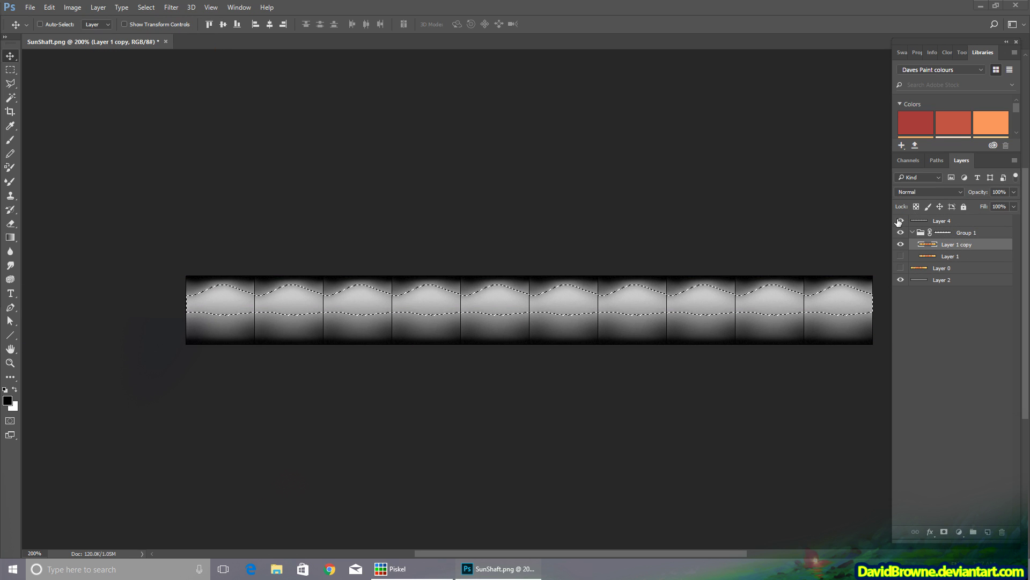
pyautogui.click(900, 221)
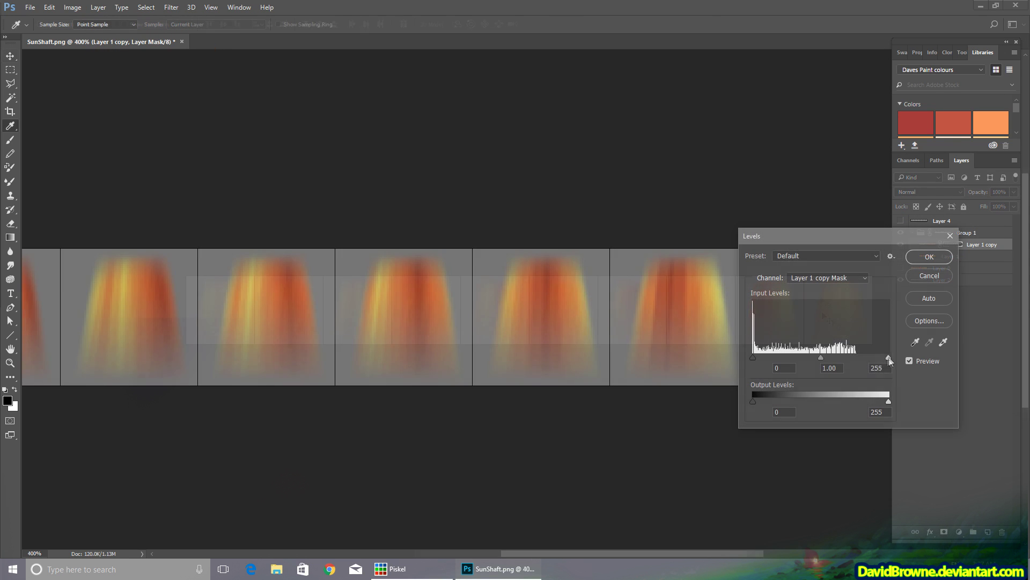
# Brighten Layer 1 copy's mask with Levels by lowering the white input level
pyautogui.moveTo(886, 357); pyautogui.dragTo(806, 361)
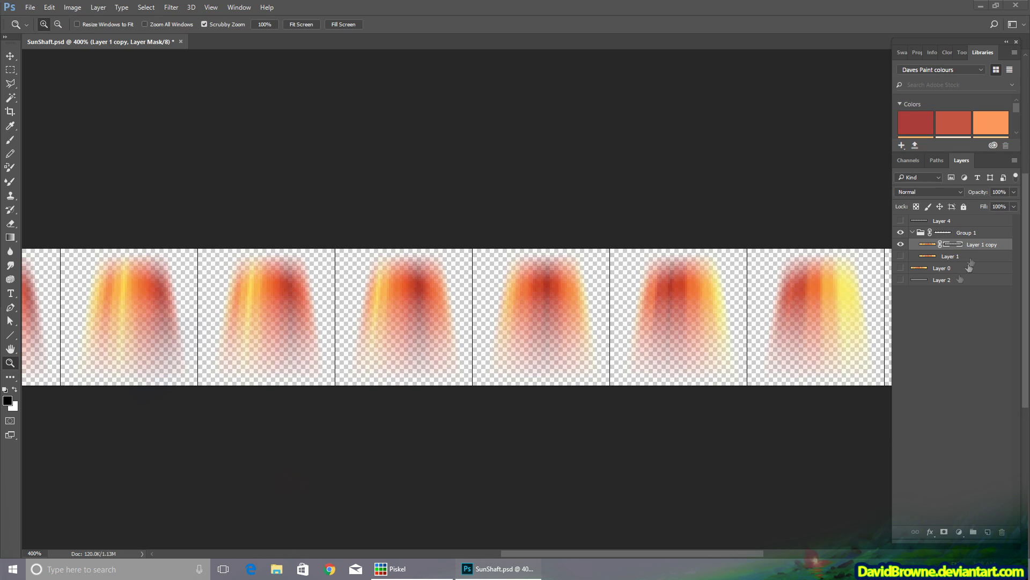
# Save a PNG copy of the sprite sheet in the animations folder as "SunShaft [10x1]"
pyautogui.keyDown('alt'); pyautogui.click(322, 207); pyautogui.keyUp('alt')
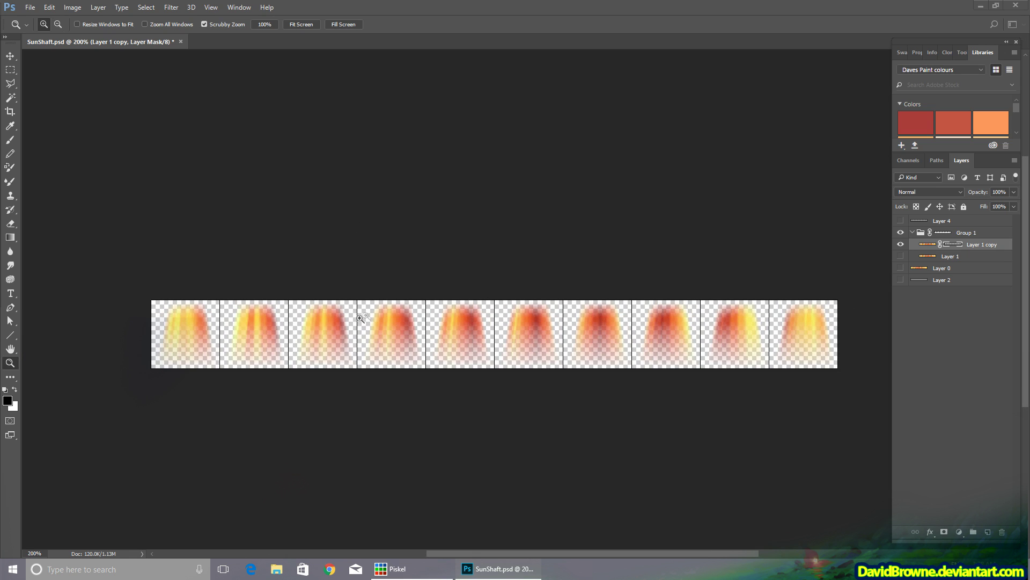
pyautogui.click(30, 7)
pyautogui.click(90, 129)
pyautogui.click(123, 248)
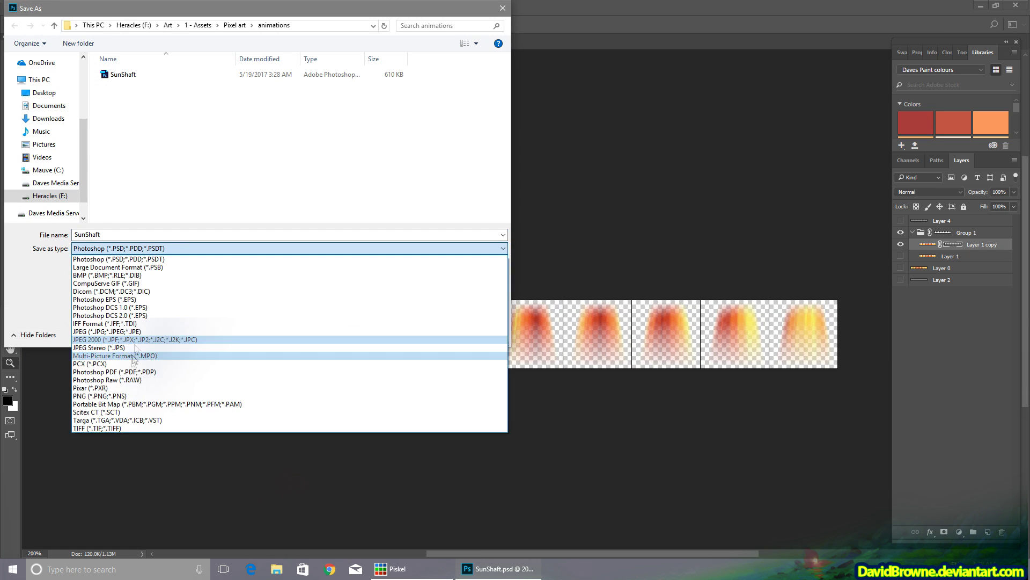
pyautogui.click(124, 398)
pyautogui.click(133, 233)
pyautogui.write('[]')
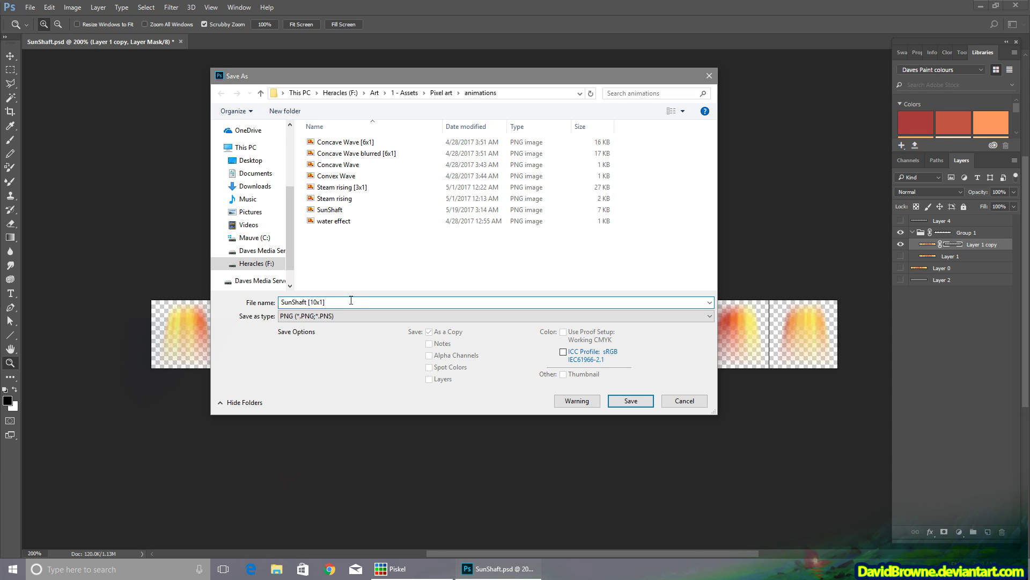
pyautogui.click(629, 400)
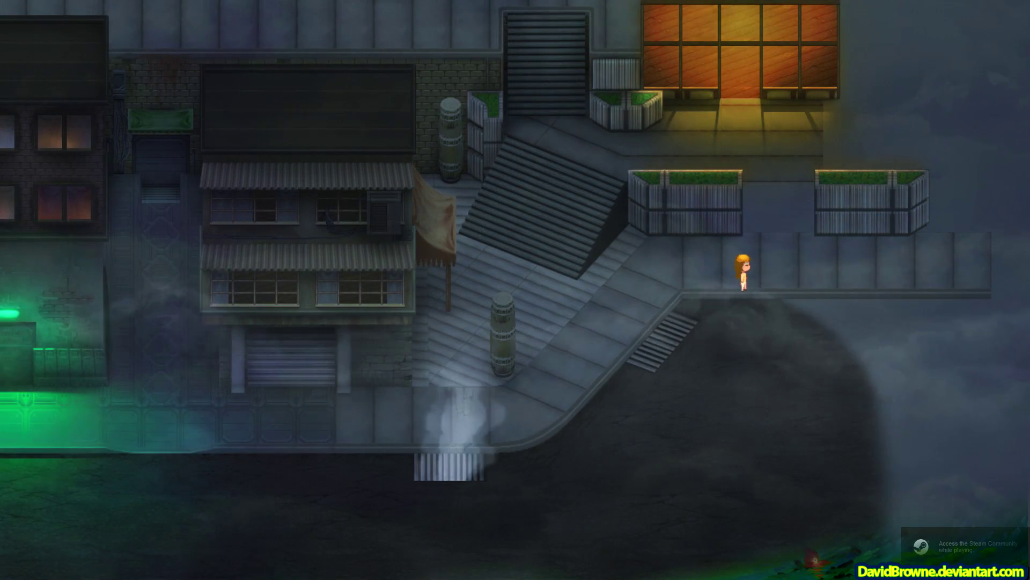
# Switch to the running game's doodad editor and choose the SunShaft doodad for placement
pyautogui.press('Right')
pyautogui.press('Up')
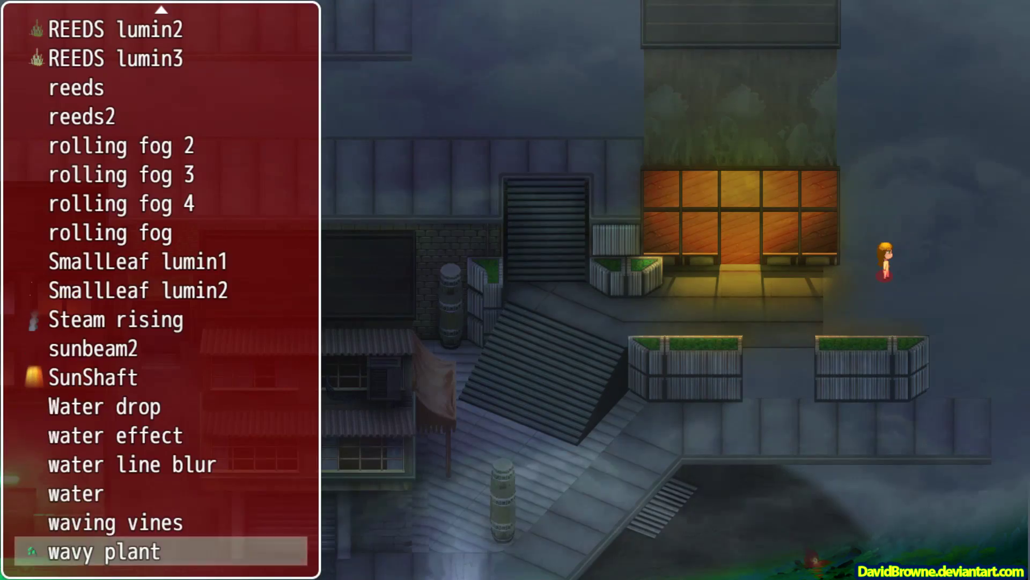
pyautogui.press('Up')
pyautogui.press('Up')
pyautogui.press('Up')
pyautogui.press('Up')
pyautogui.press('Up')
pyautogui.press('Up')
pyautogui.press('z')
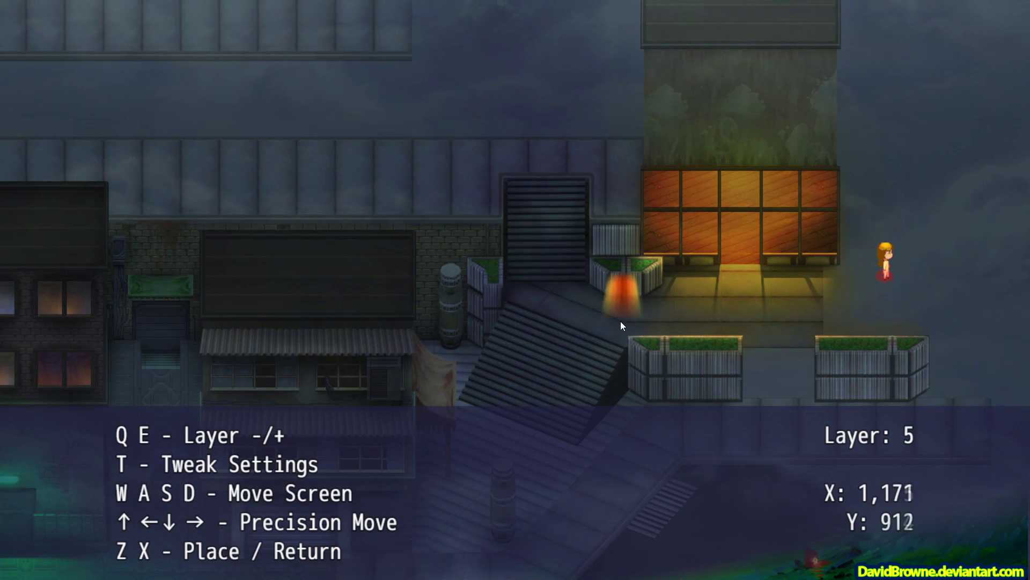
# Open the tweak settings for the SunShaft doodad in front of the lit entrance and set Scale X to 200%
pyautogui.press('t')
pyautogui.press('Down')
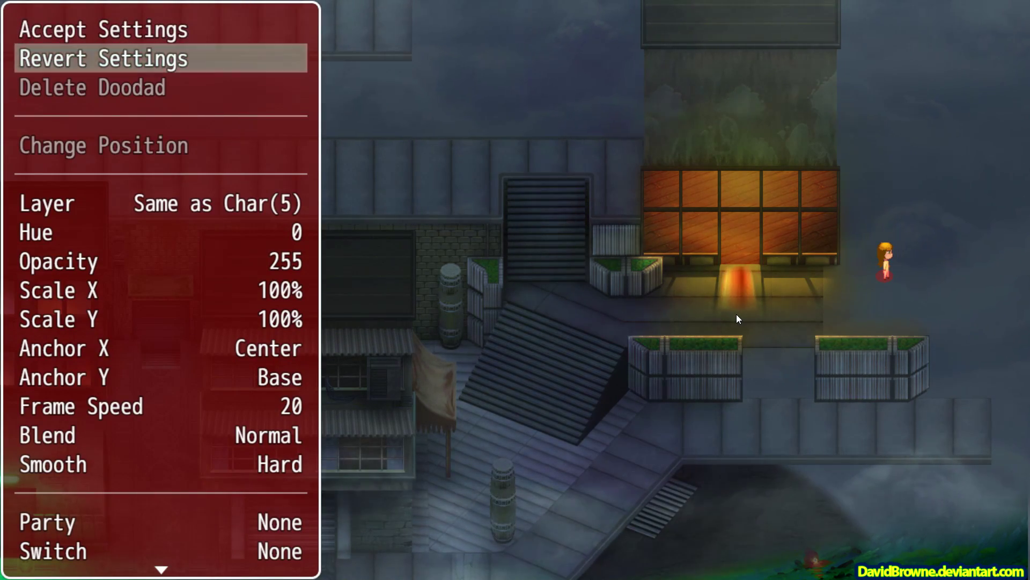
pyautogui.press('Down')
pyautogui.press('Down')
pyautogui.press('Down')
pyautogui.press('Down')
pyautogui.press('Down')
pyautogui.press('z')
pyautogui.press('Up')
pyautogui.press('z')
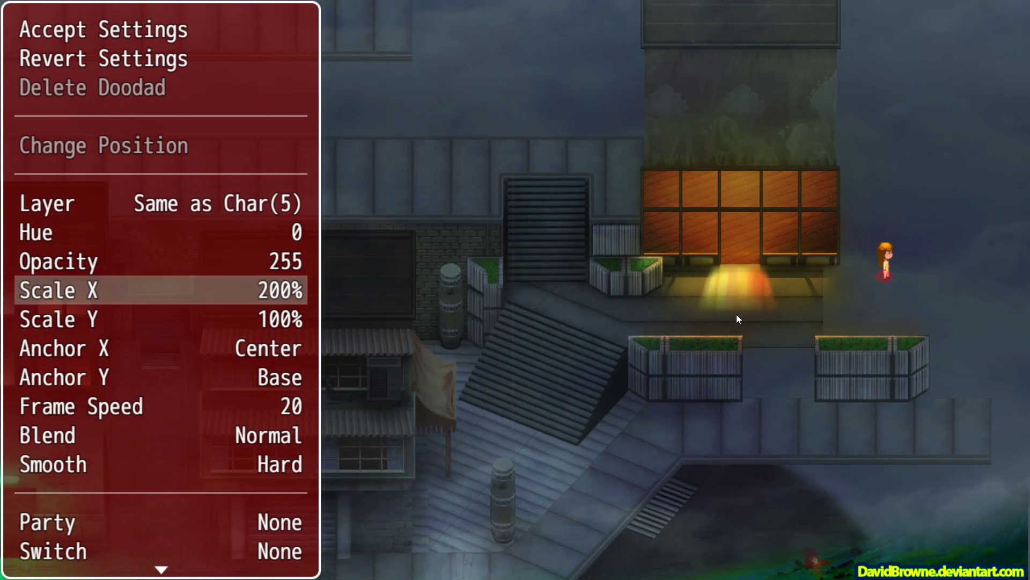
# Set the SunShaft doodad's Scale Y to 200%
pyautogui.press('Down')
pyautogui.press('z')
pyautogui.press('Up')
pyautogui.press('z')
pyautogui.press('z')
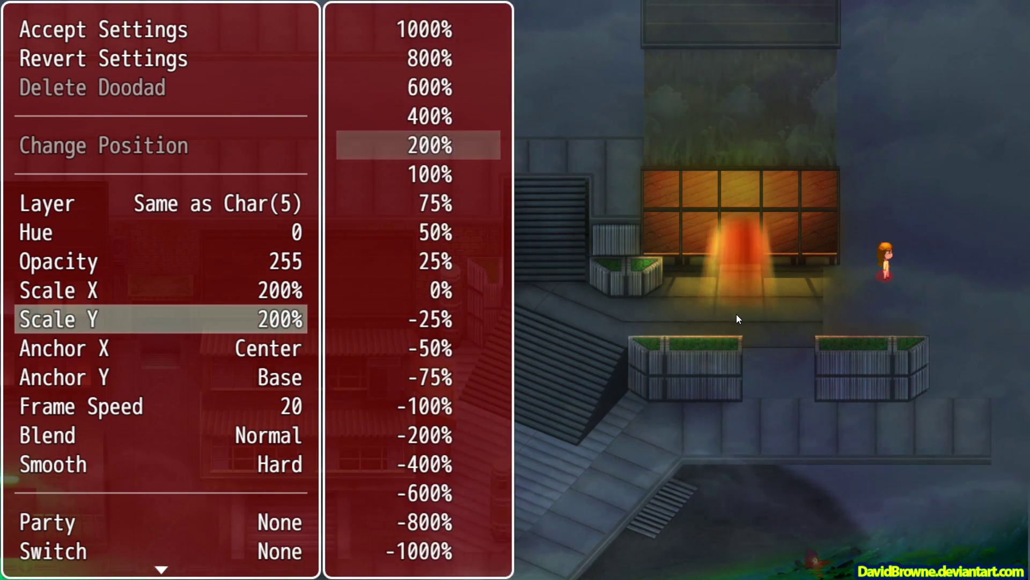
# Enlarge the SunShaft doodad to a Scale X of 635% and a Scale Y of 400%
pyautogui.press('Escape')
pyautogui.press('Right')
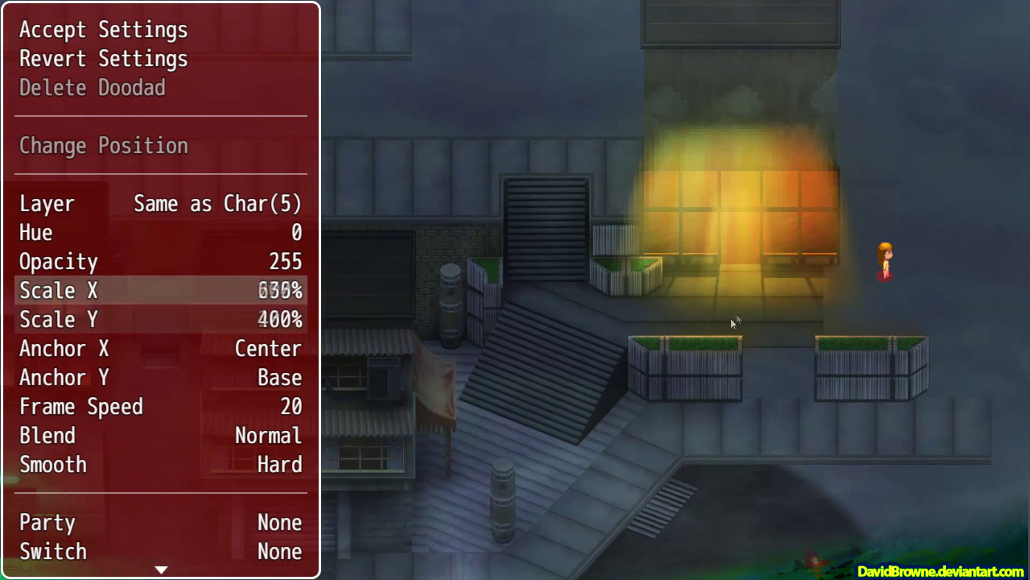
pyautogui.press('Down')
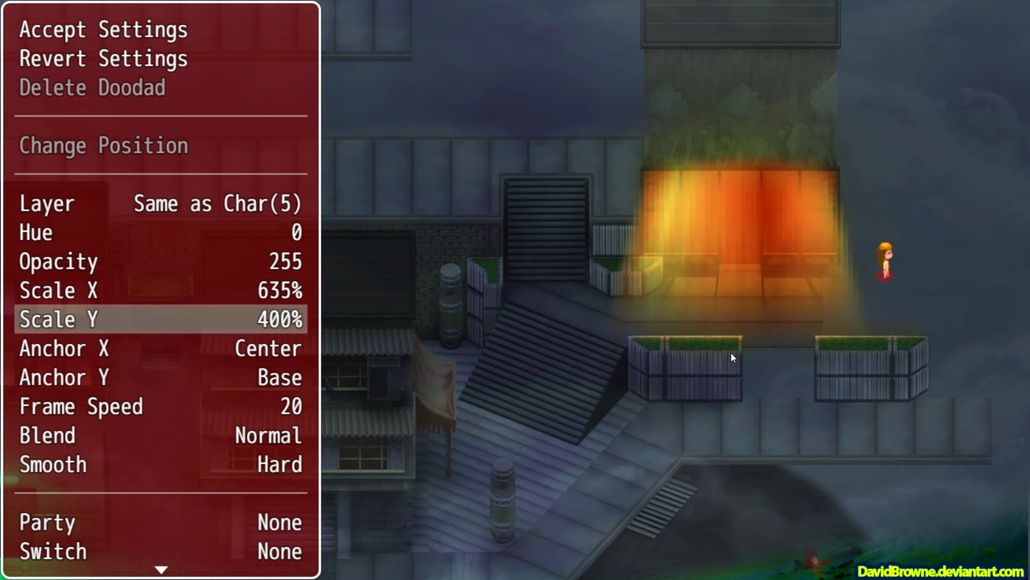
pyautogui.press('Right')
pyautogui.press('Left')
# Set the SunShaft doodad's Frame Speed to 6
pyautogui.press('Down')
pyautogui.press('Down')
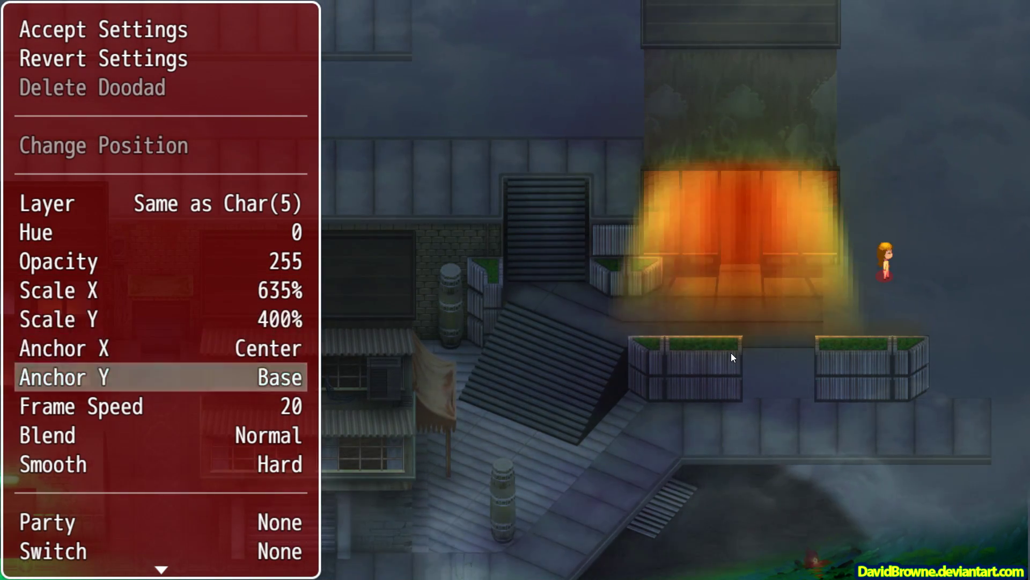
pyautogui.press('Down')
pyautogui.press('Left')
pyautogui.press('Left')
pyautogui.press('Left')
pyautogui.press('Left')
pyautogui.press('Left')
pyautogui.press('Left')
pyautogui.press('Left')
pyautogui.press('Left')
pyautogui.press('Left')
pyautogui.press('Left')
pyautogui.press('Left')
pyautogui.press('Left')
pyautogui.press('Left')
pyautogui.press('Left')
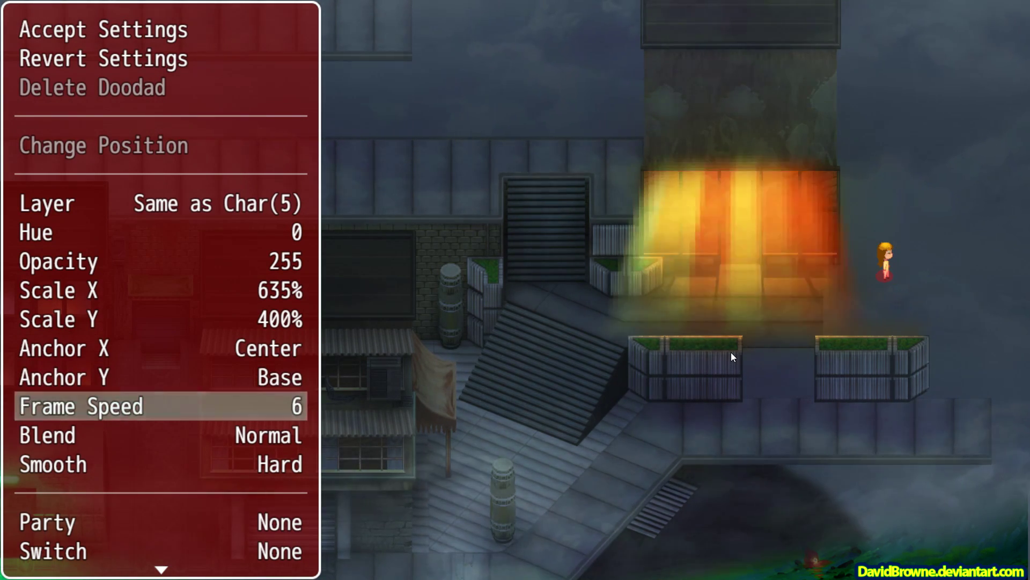
# Compare the doodad's blend modes, keep Additive, and set the Smooth option to Smooth
pyautogui.press('Down')
pyautogui.press('Down')
pyautogui.press('Up')
pyautogui.press('Right')
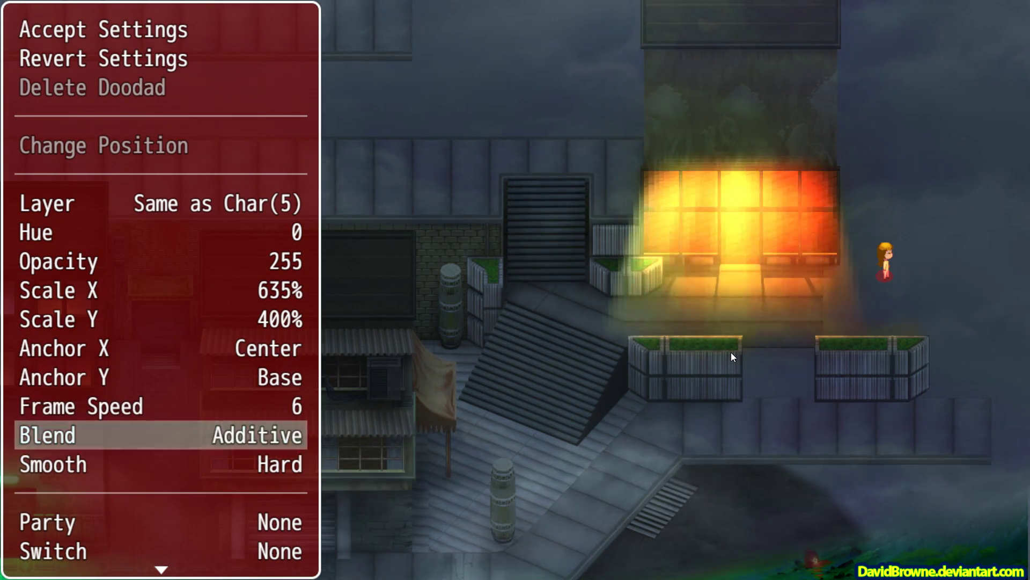
pyautogui.press('Right')
pyautogui.press('Right')
pyautogui.press('Left')
pyautogui.press('Left')
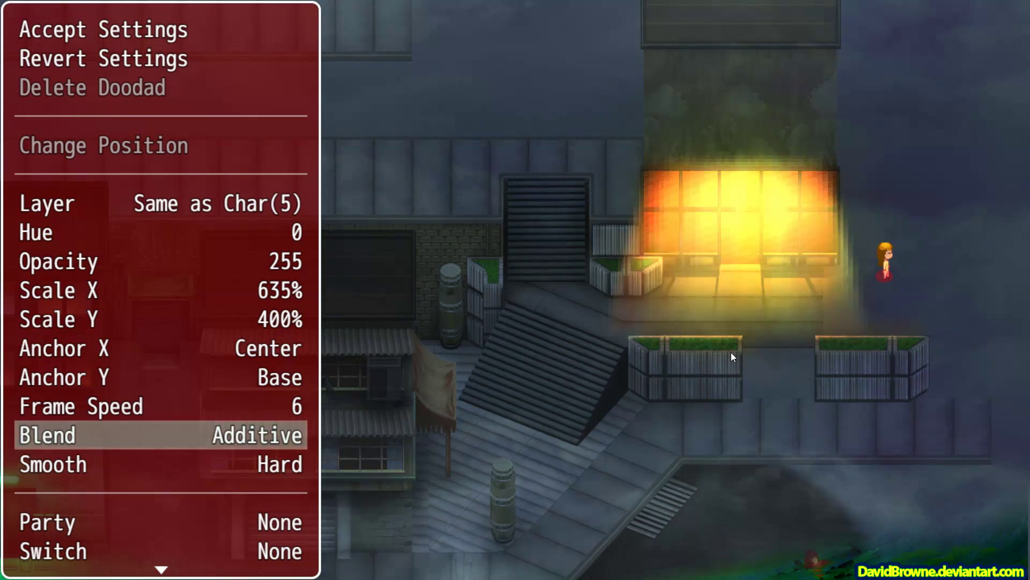
pyautogui.press('Down')
pyautogui.press('Right')
# Reduce the SunShaft doodad's Opacity to 51
pyautogui.press('Up')
pyautogui.press('Up')
pyautogui.press('Up')
pyautogui.press('Up')
pyautogui.press('Up')
pyautogui.press('Up')
pyautogui.press('Up')
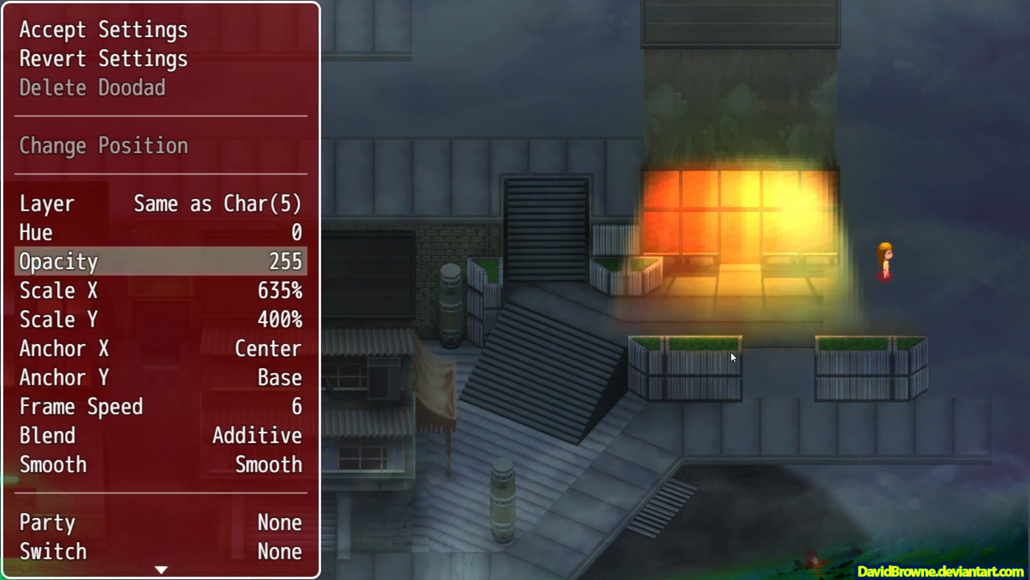
pyautogui.press('Return')
pyautogui.press('Down')
pyautogui.press('Down')
pyautogui.press('Down')
pyautogui.press('Down')
pyautogui.press('Down')
pyautogui.press('Down')
pyautogui.press('Down')
pyautogui.press('Down')
pyautogui.press('Return')
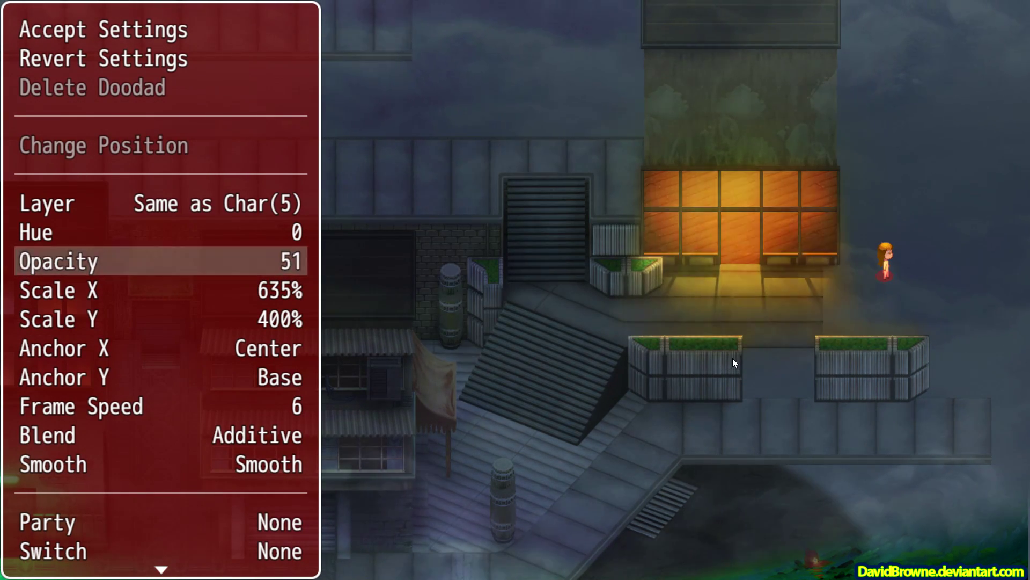
# Move the SunShaft doodad to layer Upper(6)
pyautogui.press('Up')
pyautogui.press('Up')
pyautogui.press('Right')
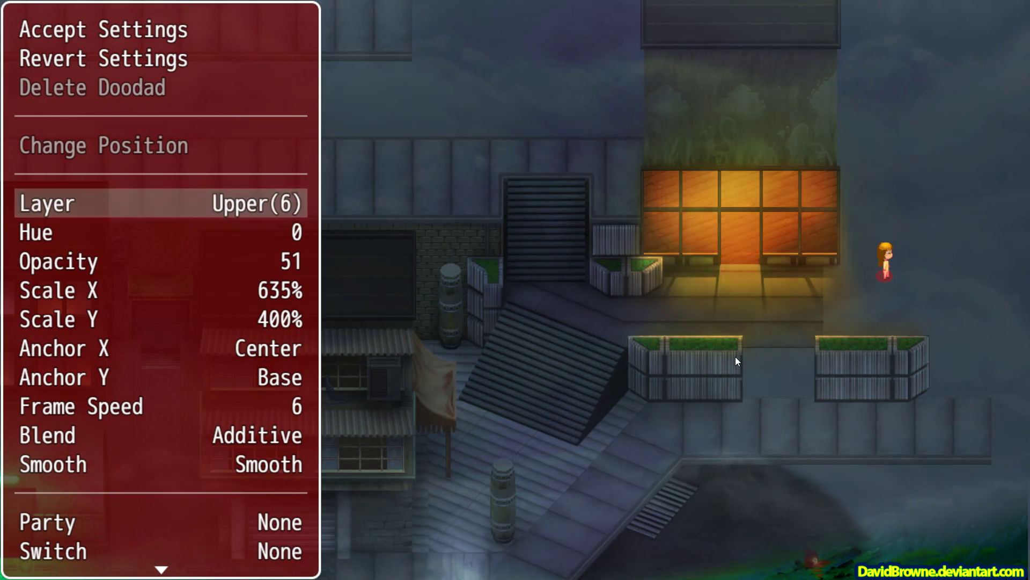
# Raise the SunShaft doodad's red tone to 80
pyautogui.press('Down')
pyautogui.press('Down')
pyautogui.press('Down')
pyautogui.press('Down')
pyautogui.press('Down')
pyautogui.press('Down')
pyautogui.press('Down')
pyautogui.press('Down')
pyautogui.press('Down')
pyautogui.press('Down')
pyautogui.press('Down')
pyautogui.press('Down')
pyautogui.press('Down')
pyautogui.press('Down')
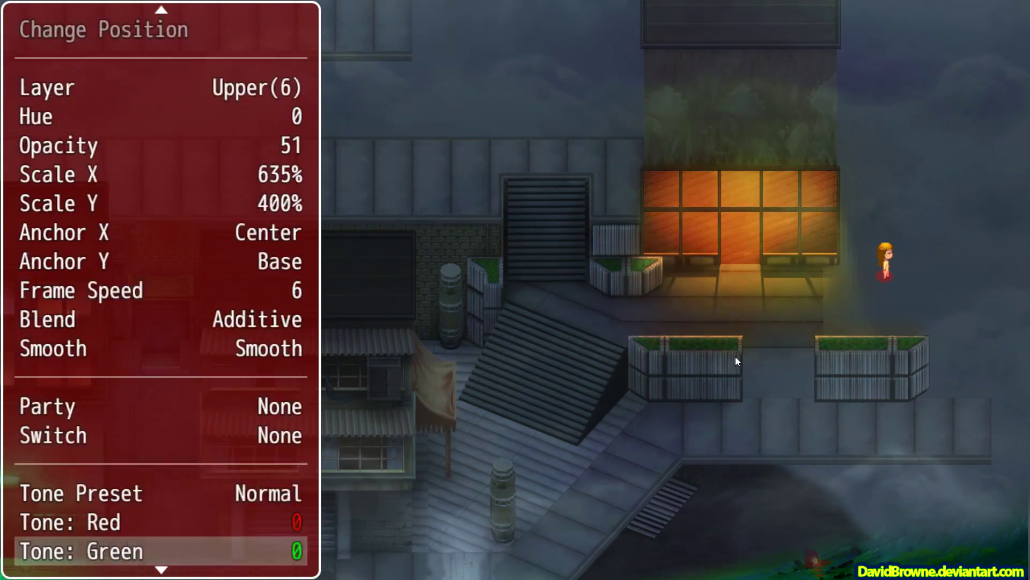
pyautogui.press('Down')
pyautogui.press('Down')
pyautogui.press('Down')
pyautogui.press('Up')
pyautogui.press('Up')
pyautogui.press('Up')
pyautogui.press('Up')
pyautogui.press('Right')
pyautogui.press('Right')
pyautogui.press('Right')
pyautogui.press('Right')
pyautogui.press('Right')
pyautogui.press('Right')
pyautogui.press('Right')
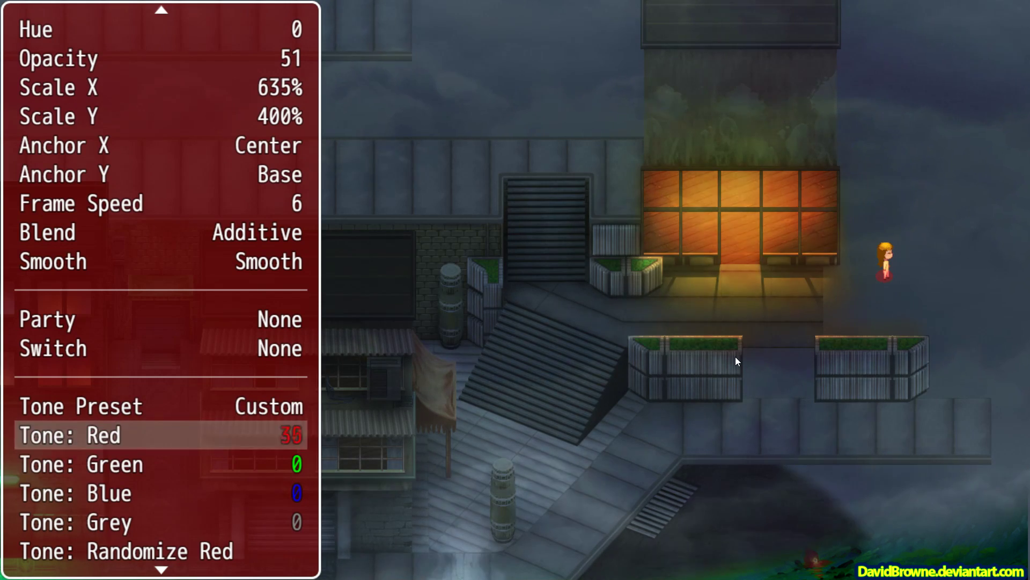
pyautogui.press('Right')
pyautogui.press('Right')
pyautogui.press('Right')
pyautogui.press('Right')
pyautogui.press('Right')
pyautogui.press('Right')
pyautogui.press('Right')
pyautogui.press('Right')
pyautogui.press('Right')
# Raise the SunShaft doodad's blue tone to 60
pyautogui.press('Down')
pyautogui.press('Down')
pyautogui.press('Down')
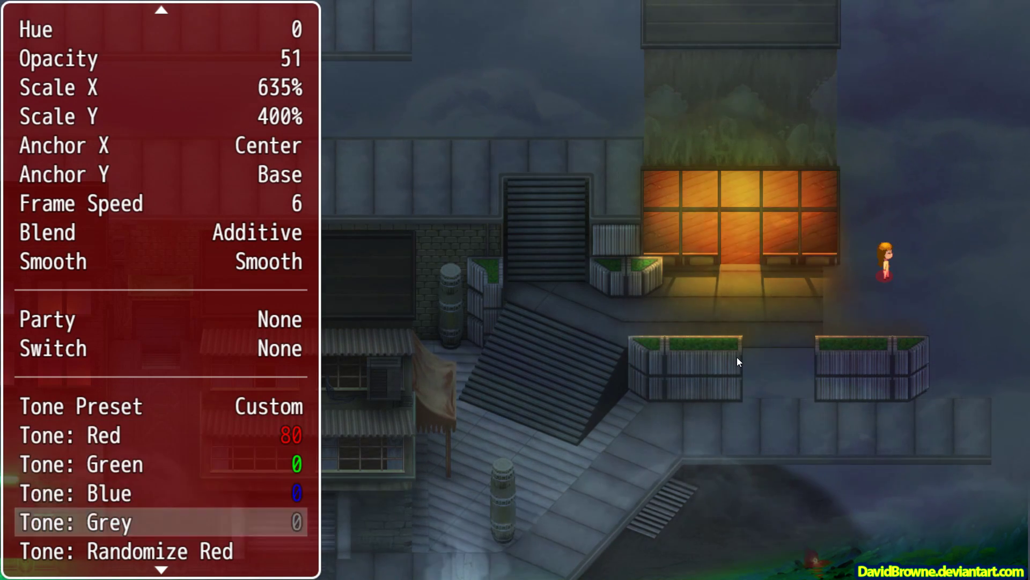
pyautogui.press('Up')
pyautogui.press('Right')
pyautogui.press('Right')
pyautogui.press('Right')
pyautogui.press('Right')
pyautogui.press('Right')
pyautogui.press('Right')
pyautogui.press('Right')
pyautogui.press('Right')
pyautogui.press('Right')
pyautogui.press('Right')
pyautogui.press('Right')
pyautogui.press('Right')
# Raise the SunShaft doodad's green tone to 95 and its red tone to 85
pyautogui.press('Up')
pyautogui.press('Right')
pyautogui.press('Right')
pyautogui.press('Right')
pyautogui.press('Right')
pyautogui.press('Right')
pyautogui.press('Right')
pyautogui.press('Right')
pyautogui.press('Right')
pyautogui.press('Right')
pyautogui.press('Right')
pyautogui.press('Right')
pyautogui.press('Right')
pyautogui.press('Right')
pyautogui.press('Right')
pyautogui.press('Right')
pyautogui.press('Right')
pyautogui.press('Right')
pyautogui.press('Right')
pyautogui.press('Right')
pyautogui.press('Up')
pyautogui.press('Right')
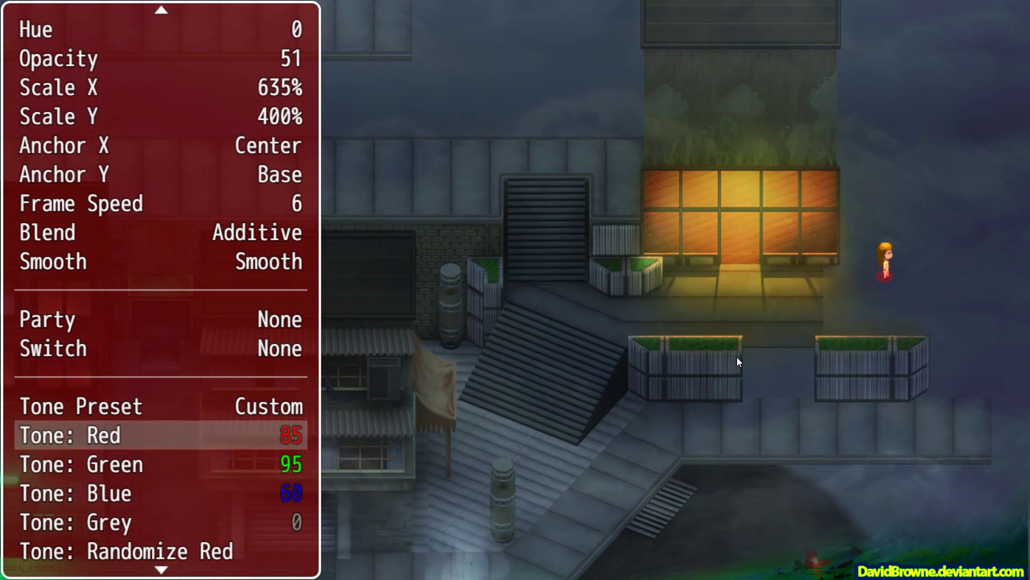
# Raise the SunShaft doodad's red tone to 180
pyautogui.press('Right')
pyautogui.press('Right')
pyautogui.press('Right')
pyautogui.press('Right')
pyautogui.press('Right')
pyautogui.press('Right')
pyautogui.press('Right')
pyautogui.press('Right')
pyautogui.press('Right')
pyautogui.press('Right')
pyautogui.press('Right')
pyautogui.press('Right')
pyautogui.press('Right')
pyautogui.press('Right')
pyautogui.press('Right')
pyautogui.press('Right')
pyautogui.press('Right')
pyautogui.press('Right')
pyautogui.press('Right')
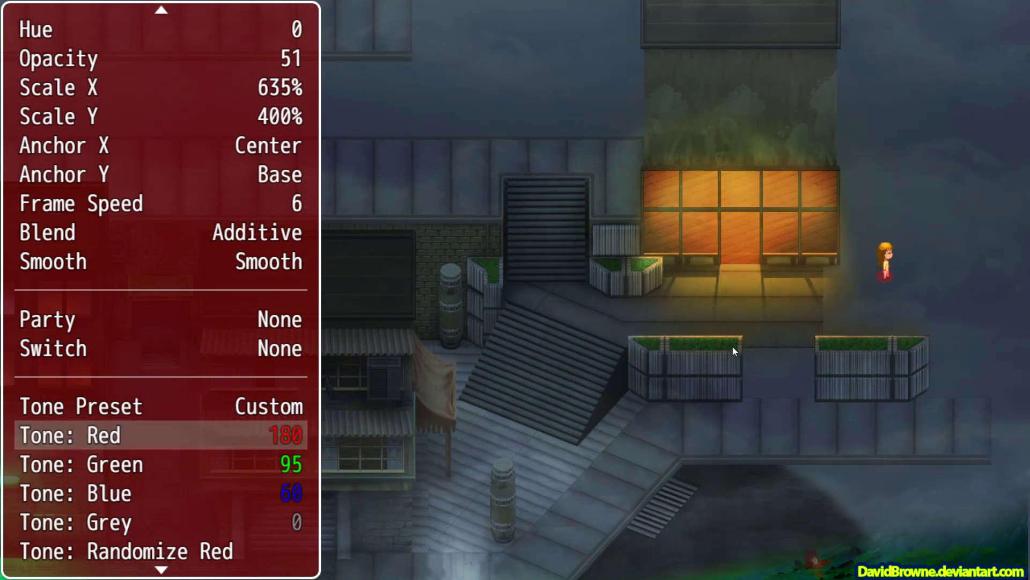
# Accept the SunShaft doodad's tweaked settings and return to placing it on the map
pyautogui.press('Up')
pyautogui.press('Up')
pyautogui.press('Up')
pyautogui.press('Up')
pyautogui.press('Up')
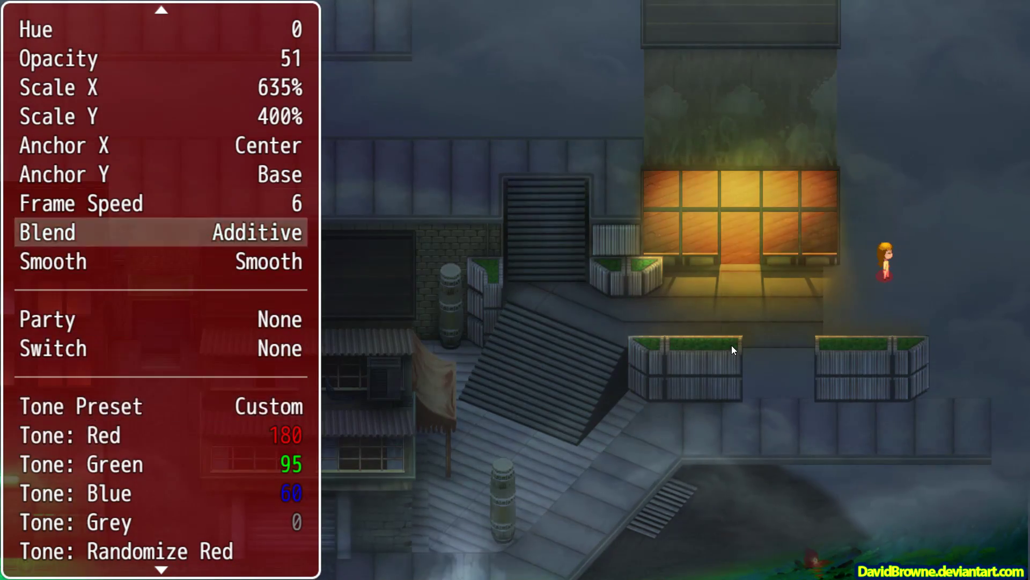
pyautogui.press('Up')
pyautogui.press('Up')
pyautogui.press('Up')
pyautogui.press('Up')
pyautogui.press('Up')
pyautogui.press('Up')
pyautogui.press('Up')
pyautogui.press('Up')
pyautogui.press('Up')
pyautogui.press('Up')
pyautogui.press('Up')
pyautogui.press('Up')
pyautogui.press('Return')
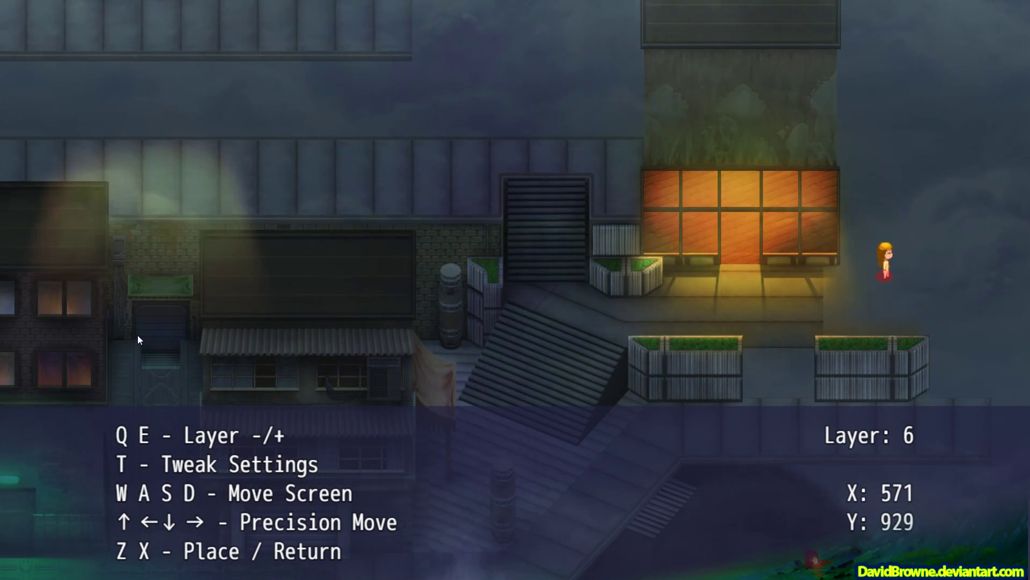
# Reopen the SunShaft doodad's tweak settings and apply the 400% preset to its Scale X
pyautogui.press('t')
pyautogui.press('Down')
pyautogui.press('Down')
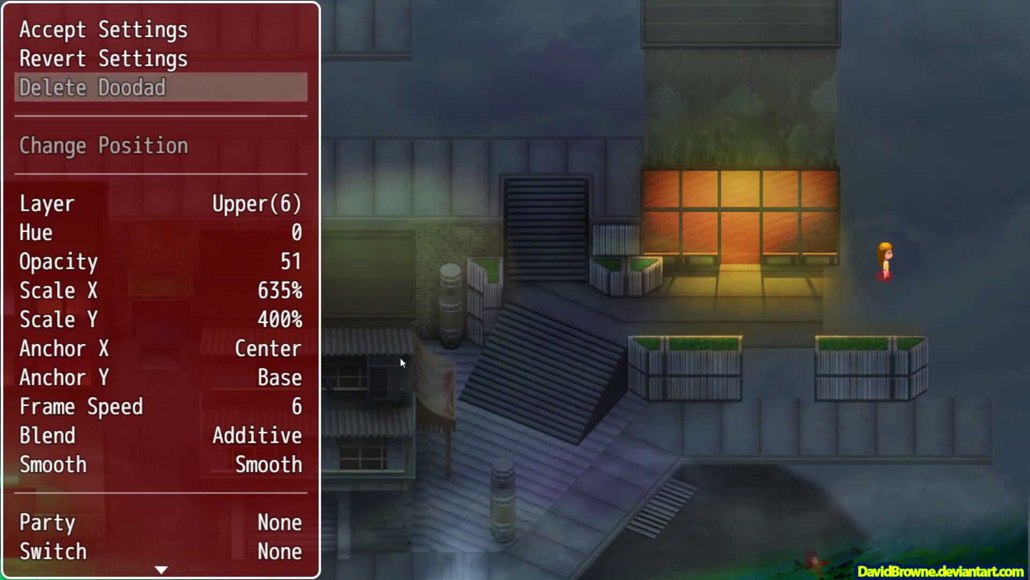
pyautogui.press('Down')
pyautogui.press('Down')
pyautogui.press('Down')
pyautogui.press('Down')
pyautogui.press('Down')
pyautogui.press('Return')
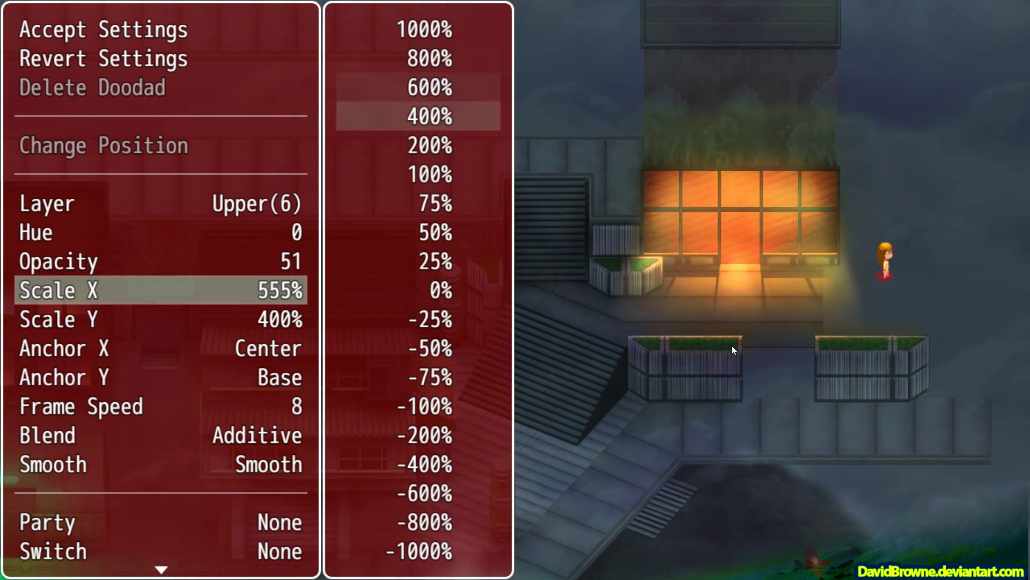
pyautogui.press('Down')
pyautogui.press('Down')
pyautogui.press('Up')
pyautogui.press('Up')
pyautogui.press('Return')
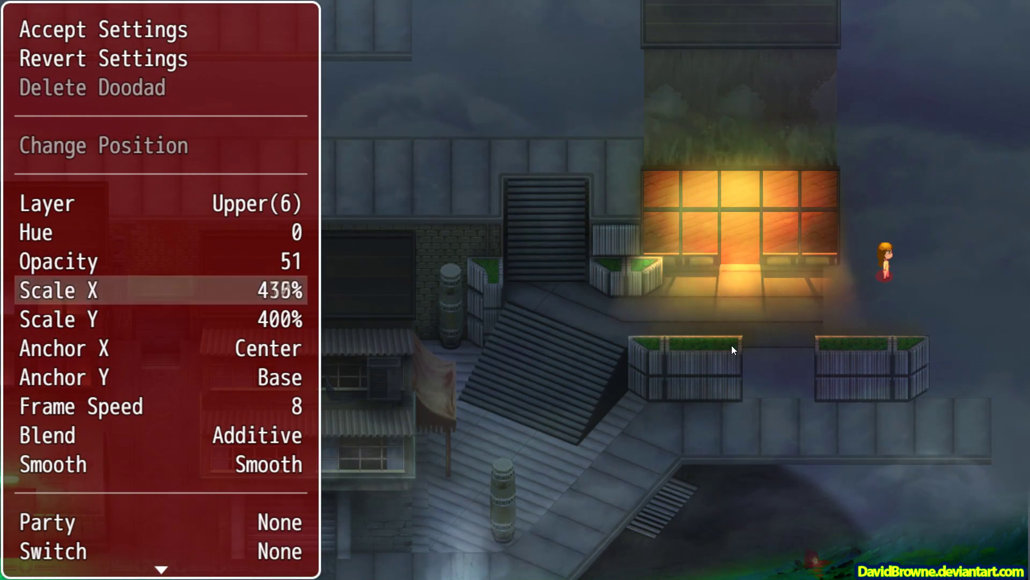
# Widen the SunShaft doodad over the glowing windows, fine-tuning its Scale X around 600%
pyautogui.press('Right')
pyautogui.press('Right')
pyautogui.press('Right')
pyautogui.press('Right')
pyautogui.press('Right')
pyautogui.press('Right')
pyautogui.press('Right')
pyautogui.press('Right')
pyautogui.press('Right')
pyautogui.press('Right')
pyautogui.press('Right')
pyautogui.press('Right')
pyautogui.press('Right')
pyautogui.press('Right')
pyautogui.press('Right')
pyautogui.press('Right')
pyautogui.press('Right')
pyautogui.press('Right')
pyautogui.press('Right')
pyautogui.press('Right')
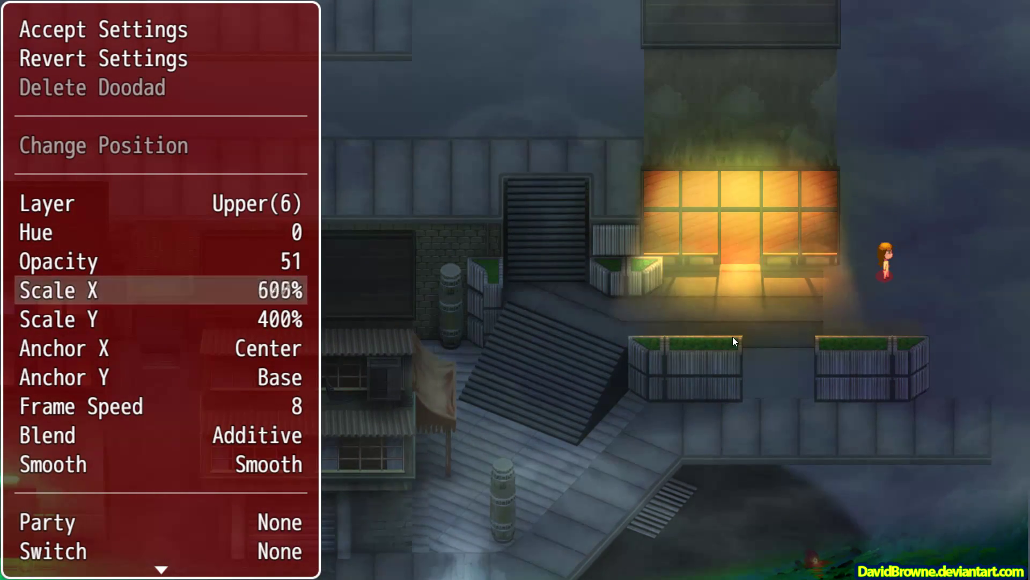
pyautogui.press('Right')
pyautogui.press('Right')
pyautogui.press('Right')
pyautogui.press('Right')
pyautogui.press('Right')
pyautogui.press('Right')
pyautogui.press('Right')
pyautogui.press('Right')
pyautogui.press('Right')
pyautogui.press('Right')
pyautogui.press('Right')
pyautogui.press('Right')
pyautogui.press('Right')
pyautogui.press('Right')
pyautogui.press('Left')
pyautogui.press('Left')
pyautogui.press('Left')
pyautogui.press('Left')
pyautogui.press('Left')
pyautogui.press('Left')
pyautogui.press('Left')
pyautogui.press('Left')
pyautogui.press('Left')
pyautogui.press('Left')
pyautogui.press('Left')
pyautogui.press('Left')
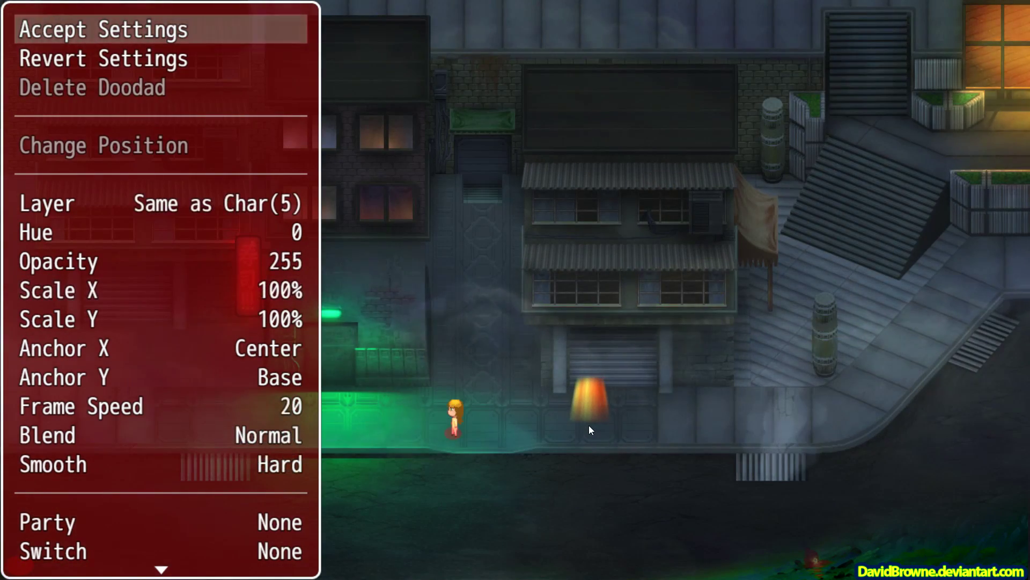
# Lower the red tone of the new sun shaft doodad on the lower street to -105
pyautogui.press('Up')
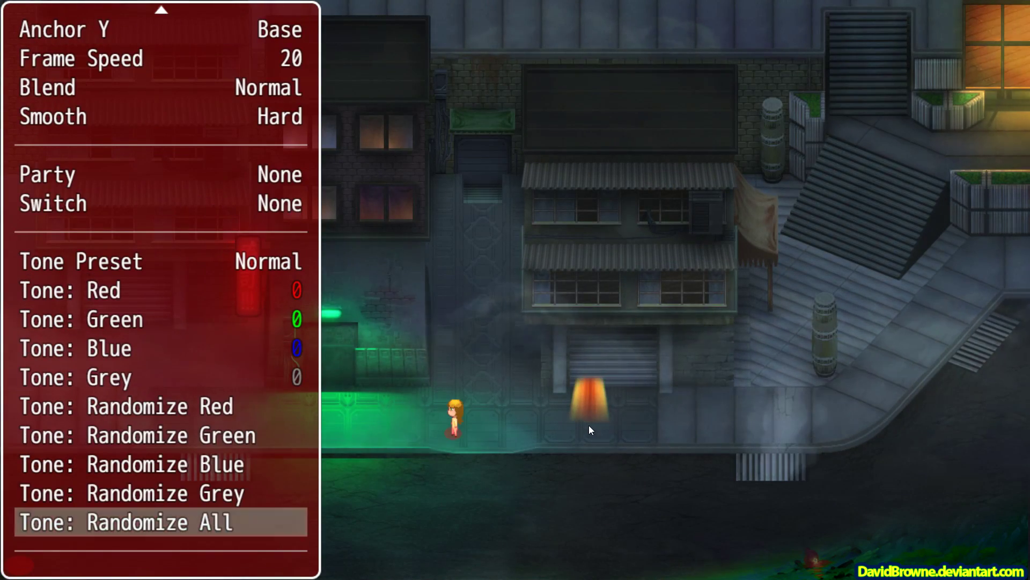
pyautogui.press('Up')
pyautogui.press('Up')
pyautogui.press('Up')
pyautogui.press('Up')
pyautogui.press('Up')
pyautogui.press('Up')
pyautogui.press('Up')
pyautogui.press('Up')
pyautogui.press('Left')
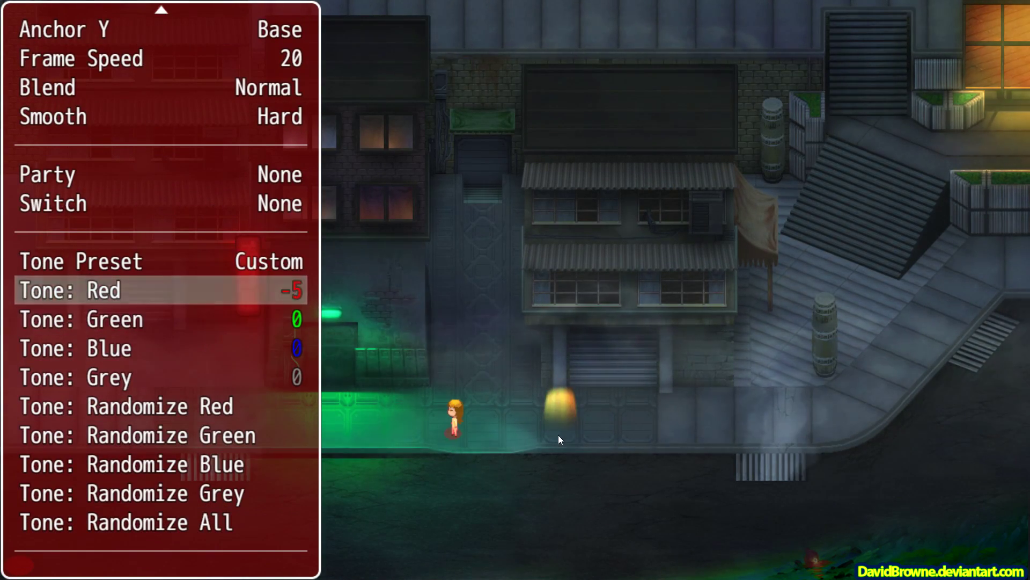
pyautogui.press('Left')
pyautogui.press('Left')
pyautogui.press('Left')
pyautogui.press('Left')
pyautogui.press('Left')
pyautogui.press('Left')
pyautogui.press('Left')
pyautogui.press('Left')
pyautogui.press('Left')
pyautogui.press('Left')
pyautogui.press('Left')
pyautogui.press('Left')
pyautogui.press('Left')
pyautogui.press('Left')
pyautogui.press('Left')
pyautogui.press('Left')
pyautogui.press('Left')
pyautogui.press('Left')
pyautogui.press('Left')
pyautogui.press('Left')
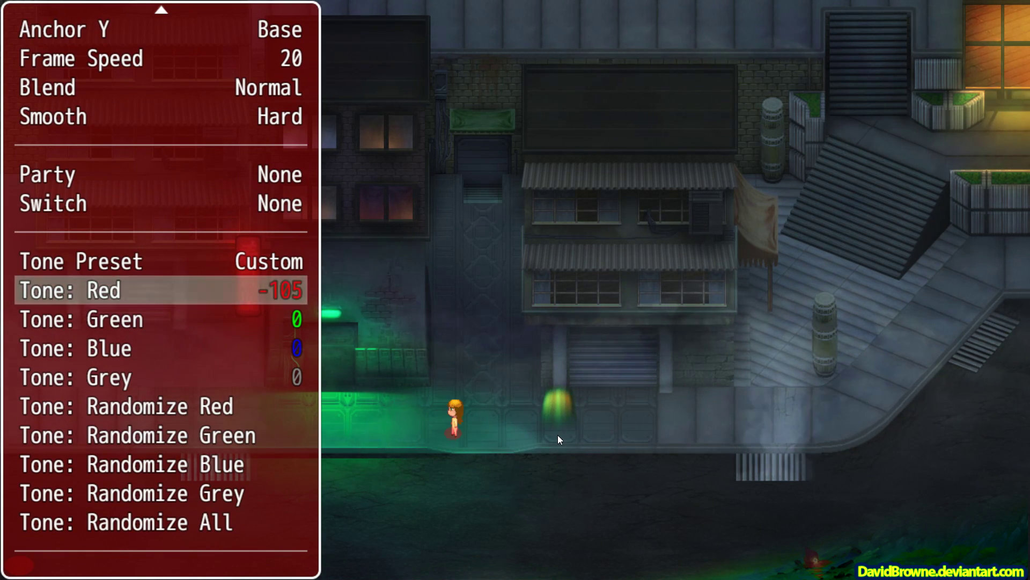
# Raise the green tone of the new sun shaft doodad on the lower street
pyautogui.press('Down')
pyautogui.press('Right')
pyautogui.press('Right')
pyautogui.press('Right')
pyautogui.press('Right')
pyautogui.press('Right')
pyautogui.press('Right')
pyautogui.press('Right')
pyautogui.press('Right')
pyautogui.press('Right')
pyautogui.press('Right')
pyautogui.press('Right')
pyautogui.press('Right')
pyautogui.press('Right')
pyautogui.press('Right')
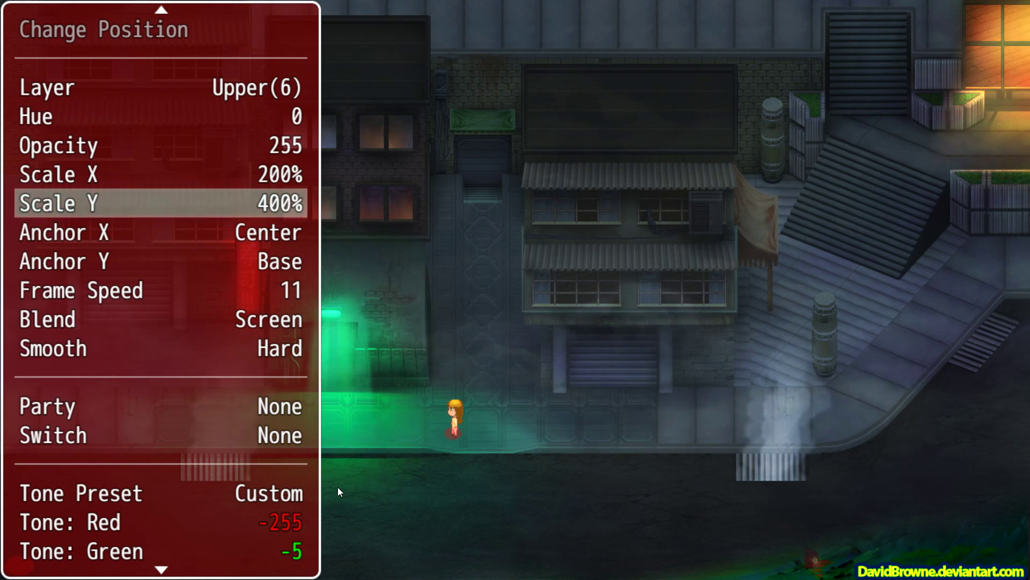
# Reduce the green sun shaft doodad's Scale Y to 320% and leave its settings
pyautogui.press('Left')
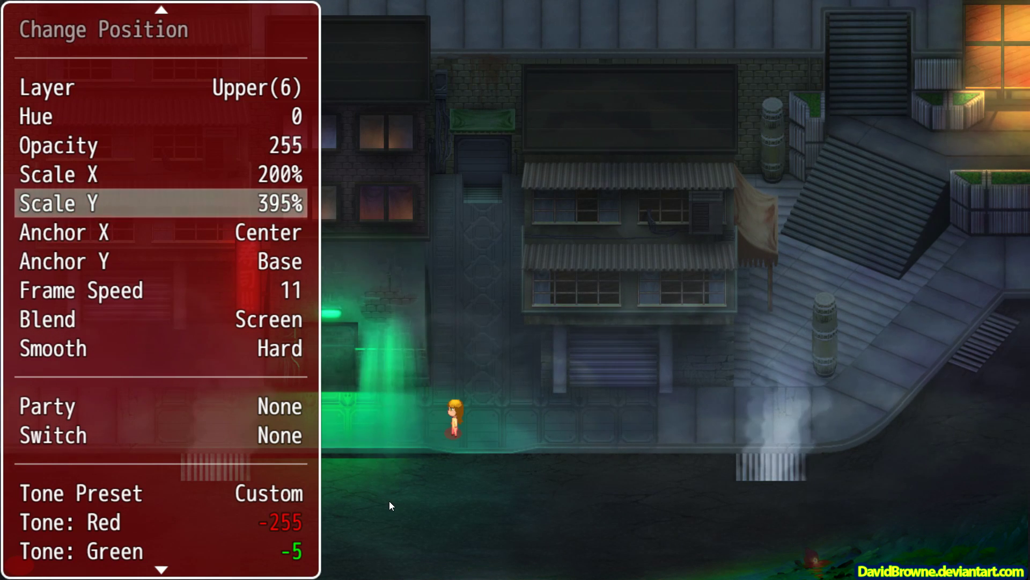
pyautogui.press('Left')
pyautogui.press('Left')
pyautogui.press('Left')
pyautogui.press('Left')
pyautogui.press('Left')
pyautogui.press('Left')
pyautogui.press('Left')
pyautogui.press('Left')
pyautogui.press('Left')
pyautogui.press('Left')
pyautogui.press('Left')
pyautogui.press('Left')
pyautogui.press('Left')
pyautogui.press('Left')
pyautogui.press('Left')
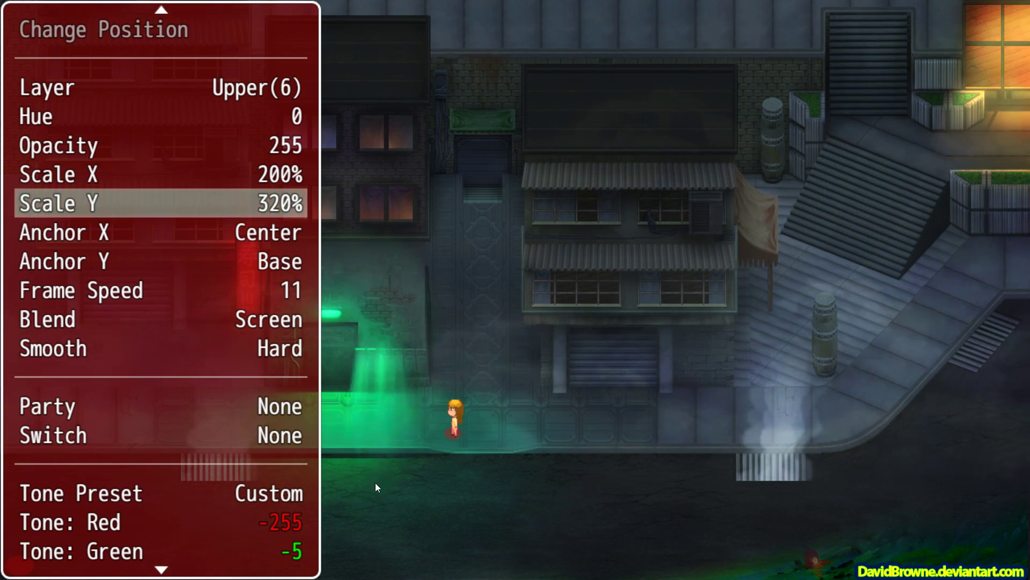
pyautogui.press('Escape')
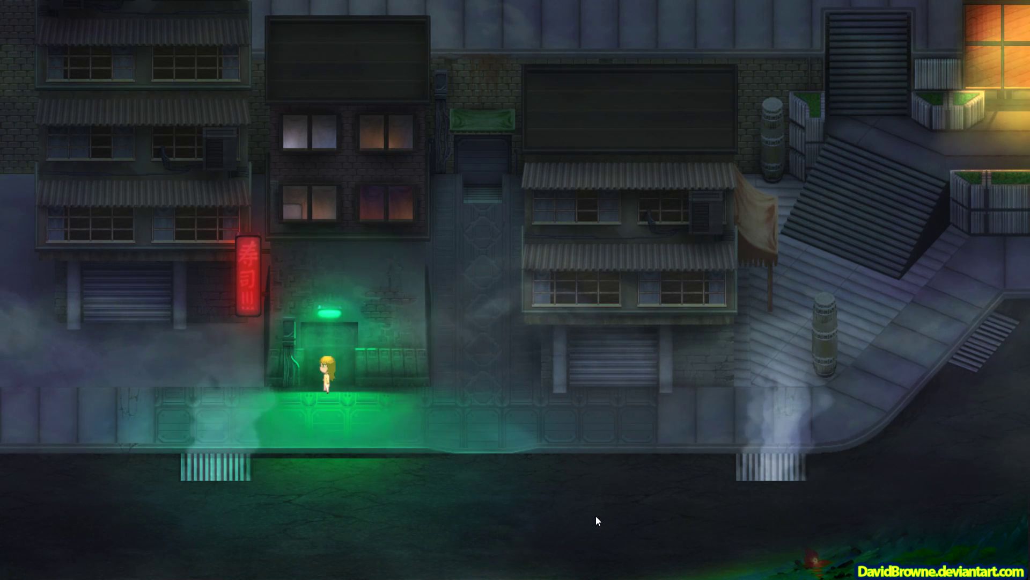